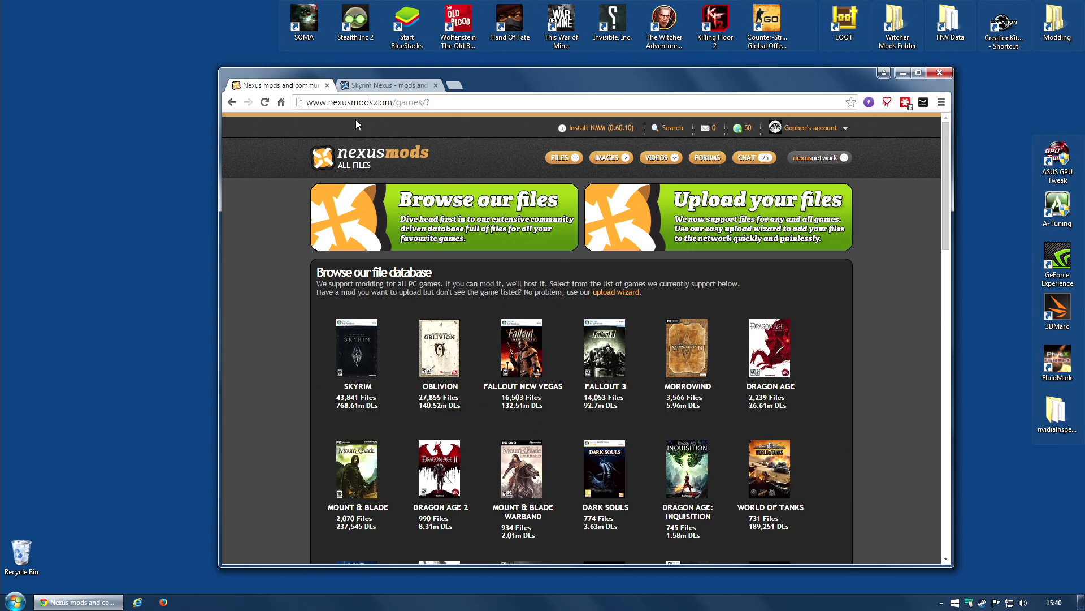
# Download the Nexus Mod Manager installer for Vista, Win 7, 8, 10 from Skyrim Nexus, keep the file and close the browser.
pyautogui.click(378, 83)
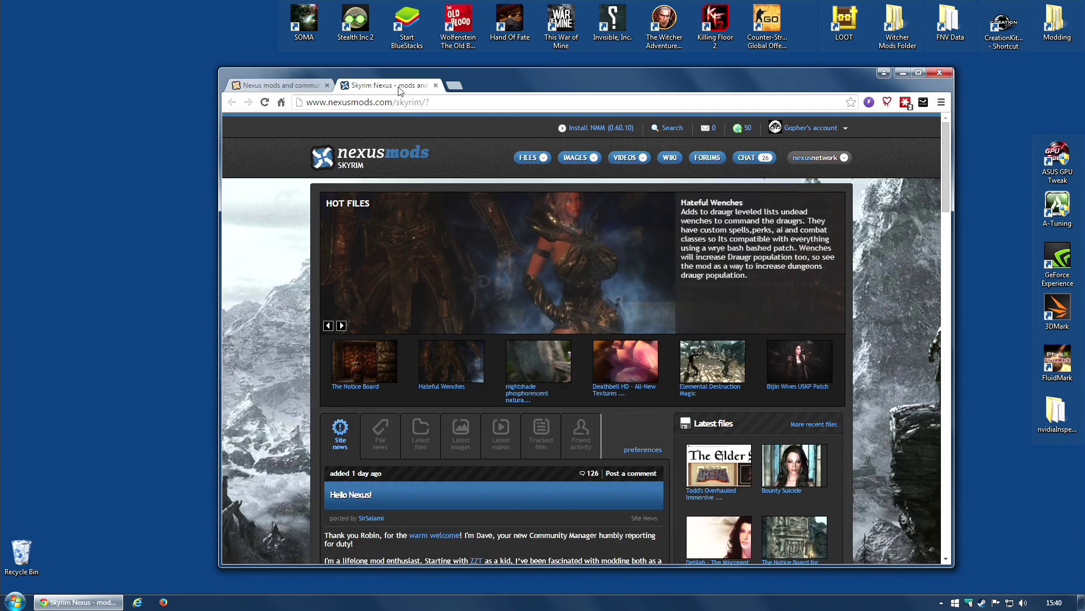
pyautogui.click(604, 129)
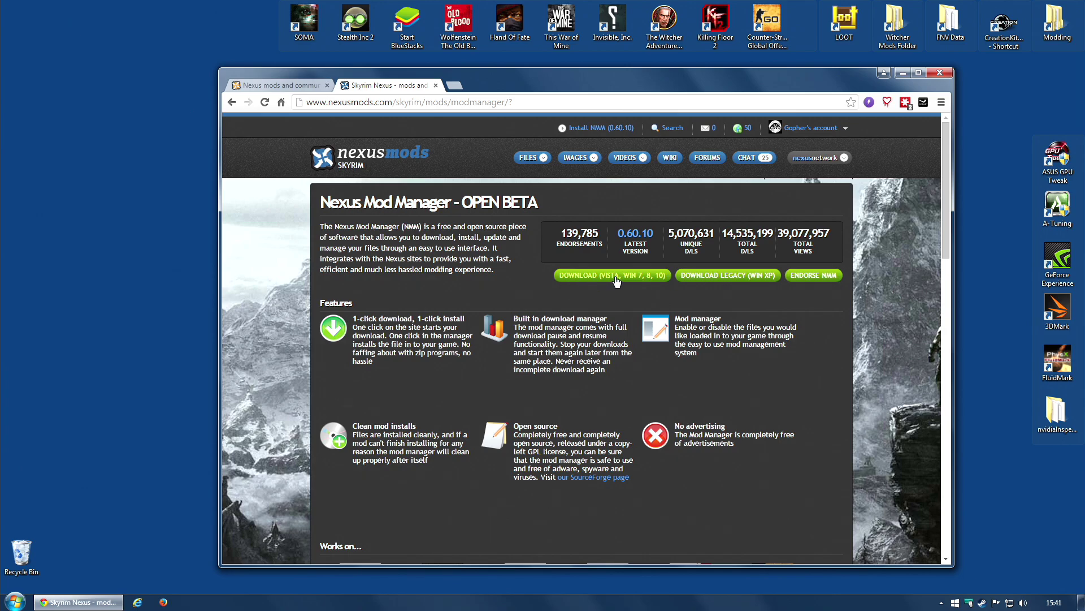
pyautogui.click(647, 277)
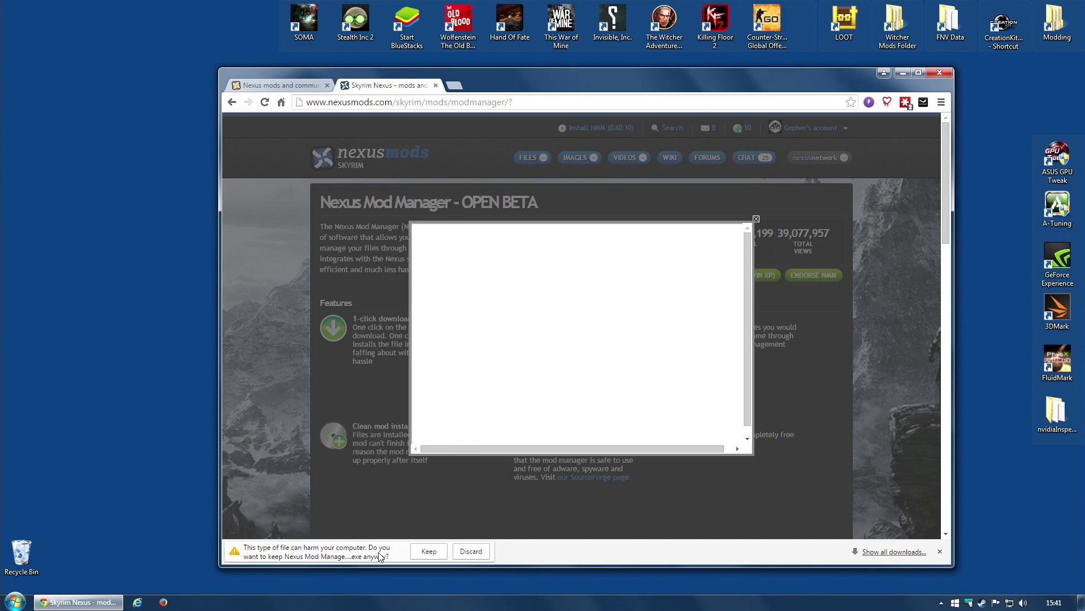
pyautogui.click(429, 551)
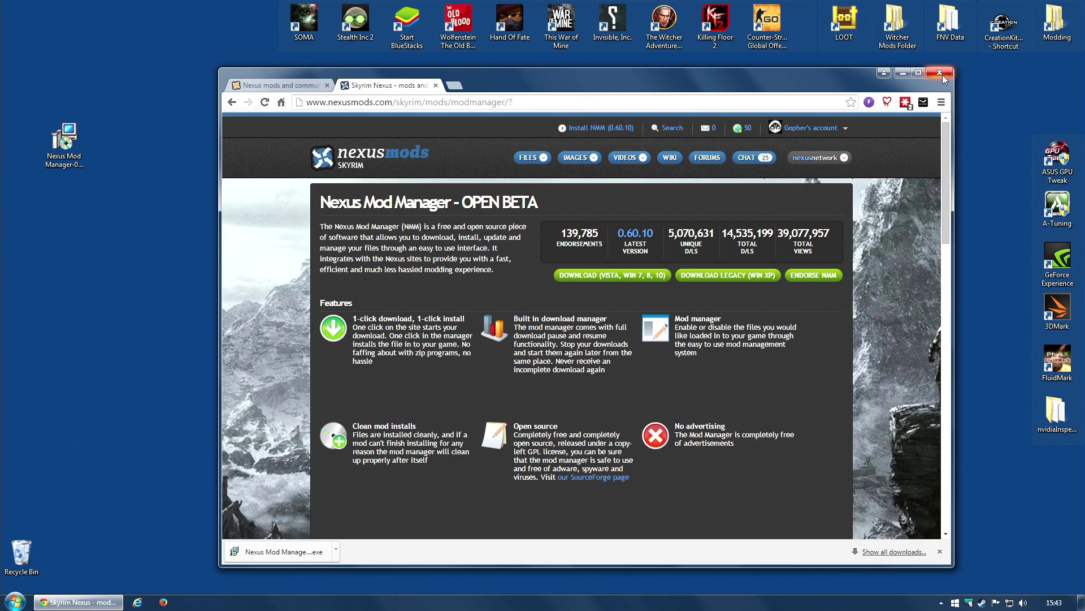
pyautogui.click(946, 71)
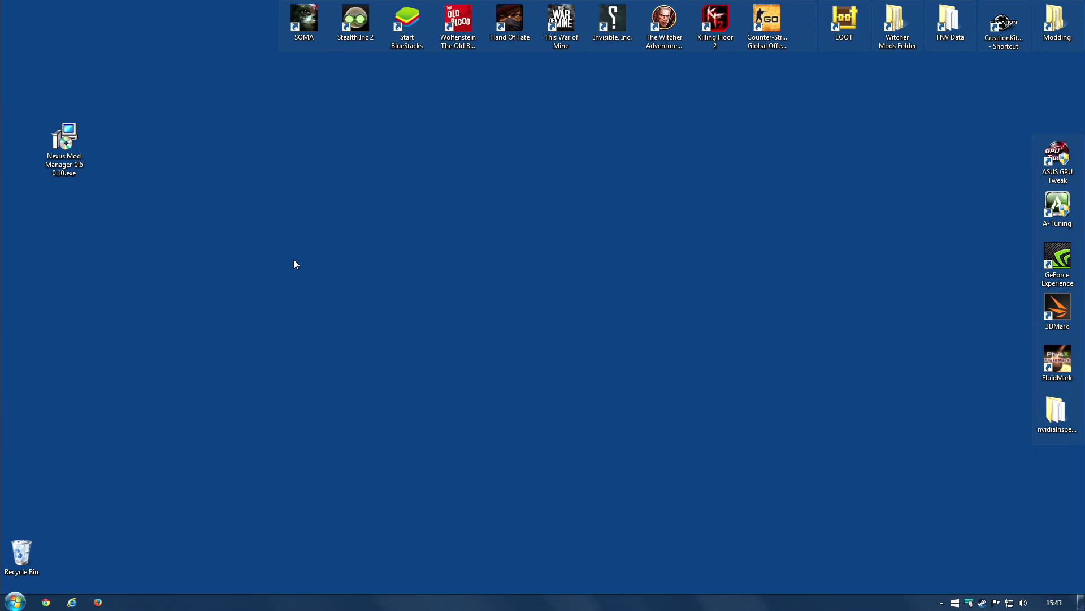
# Run the downloaded Nexus Mod Manager installer, allow it to make changes and choose English as the setup language.
pyautogui.doubleClick(70, 145)
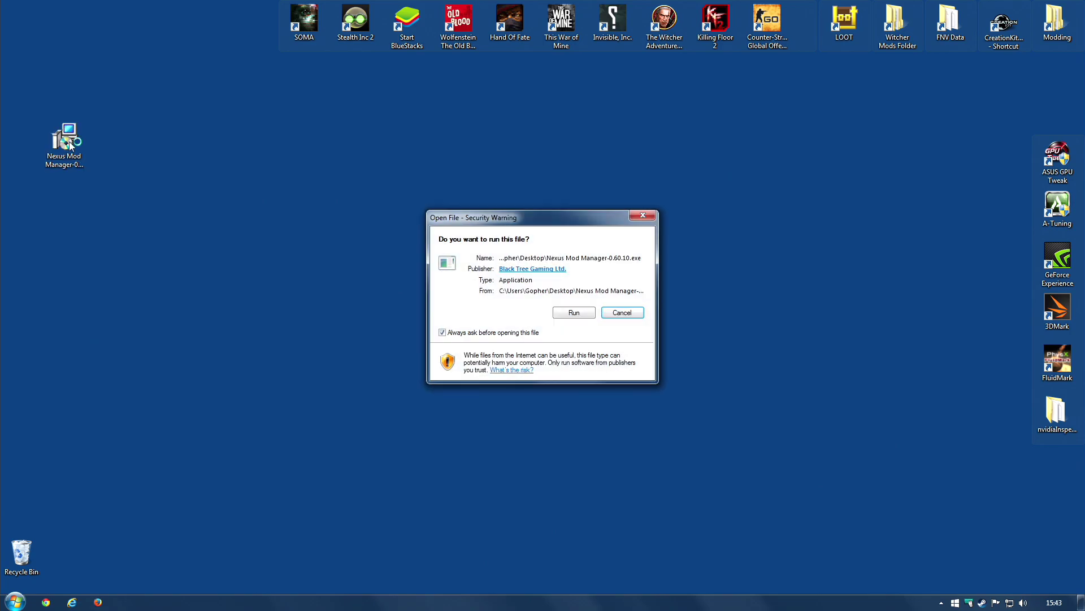
pyautogui.click(572, 314)
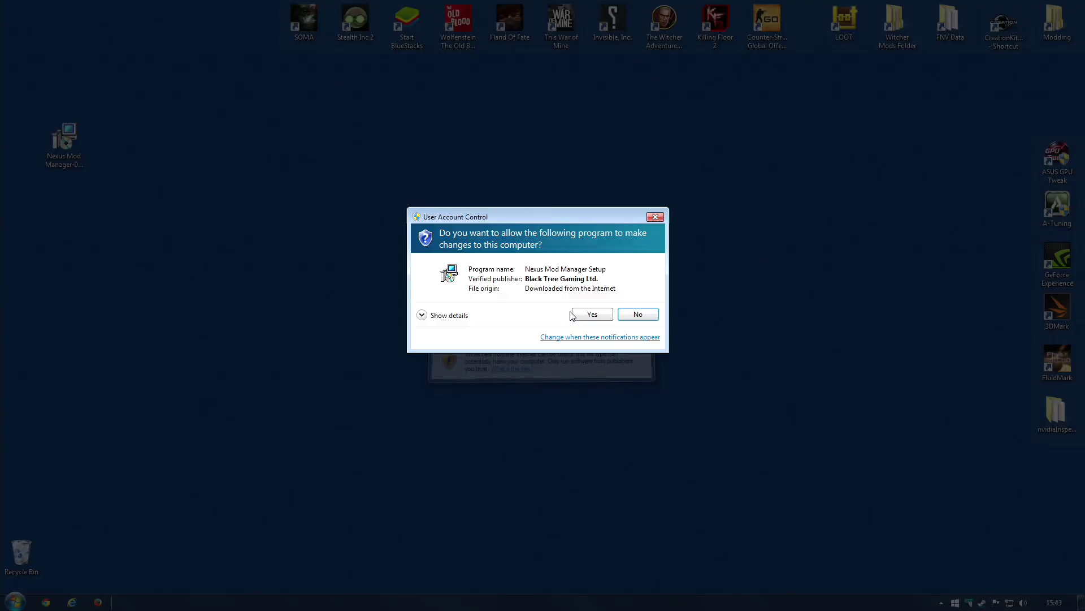
pyautogui.click(590, 312)
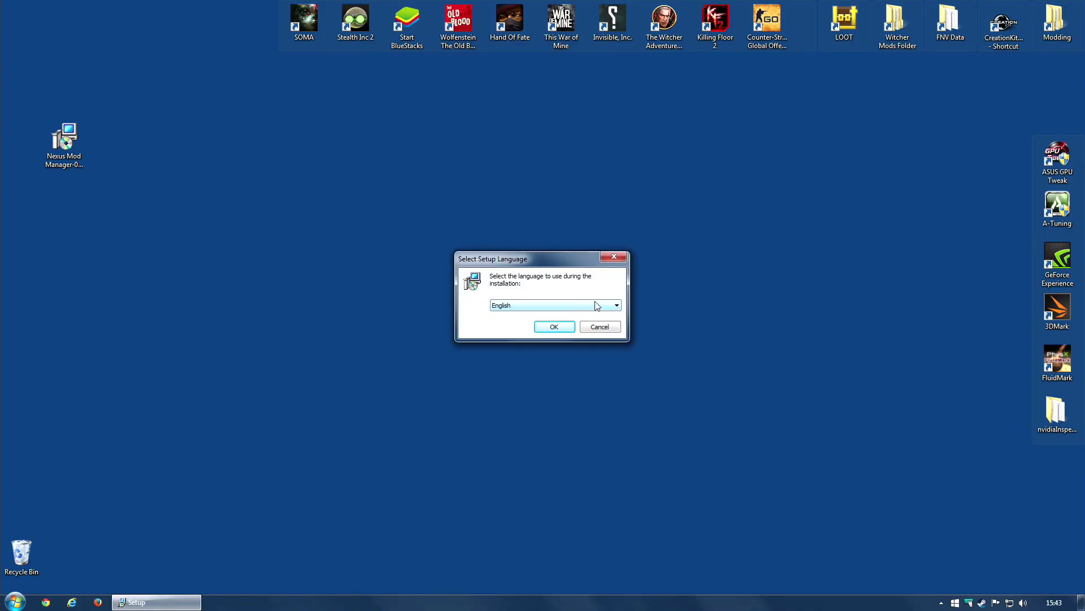
pyautogui.click(555, 328)
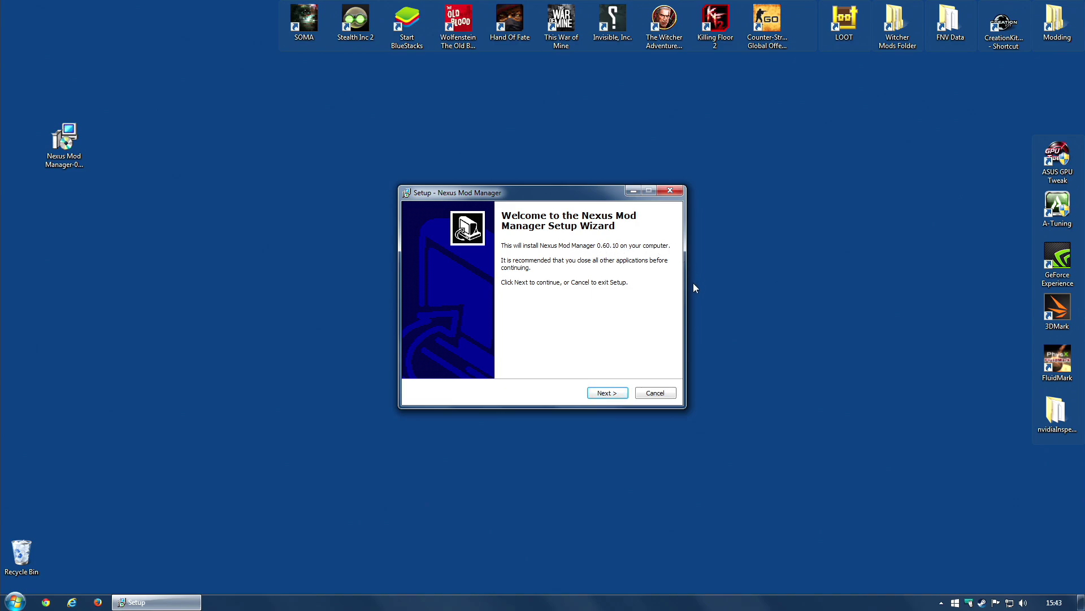
# Accept the license agreement and read through the release notes in the Nexus Mod Manager setup.
pyautogui.click(607, 393)
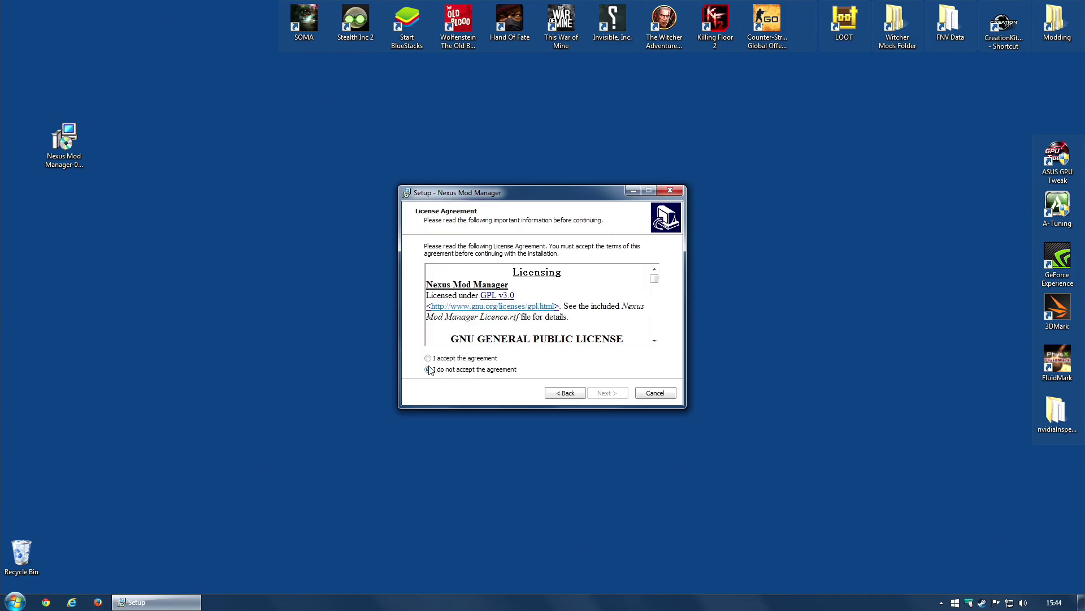
pyautogui.click(447, 358)
pyautogui.moveTo(654, 279); pyautogui.dragTo(655, 333)
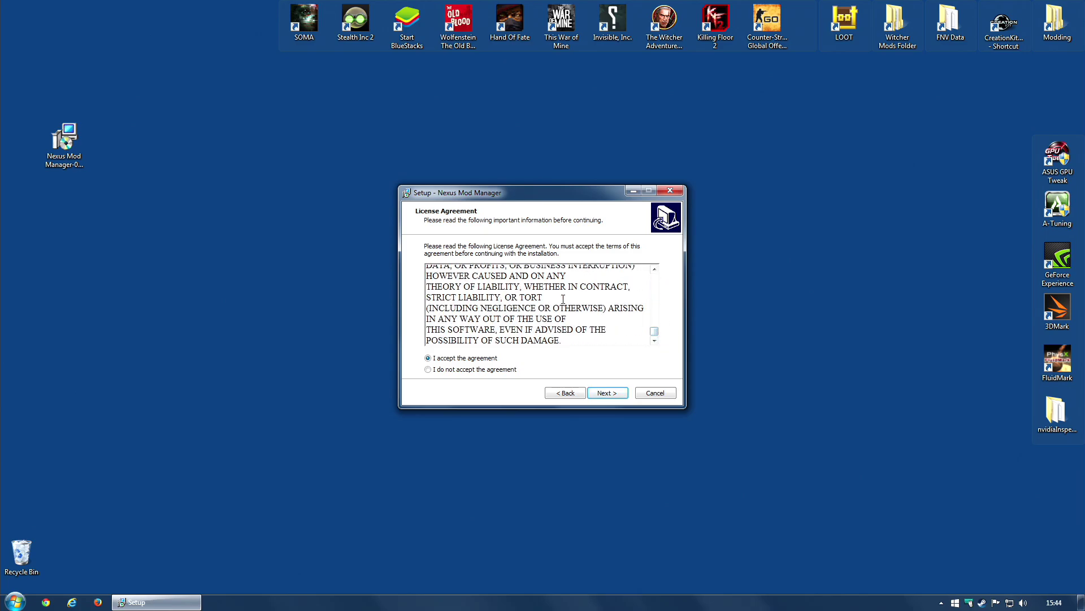
pyautogui.click(619, 400)
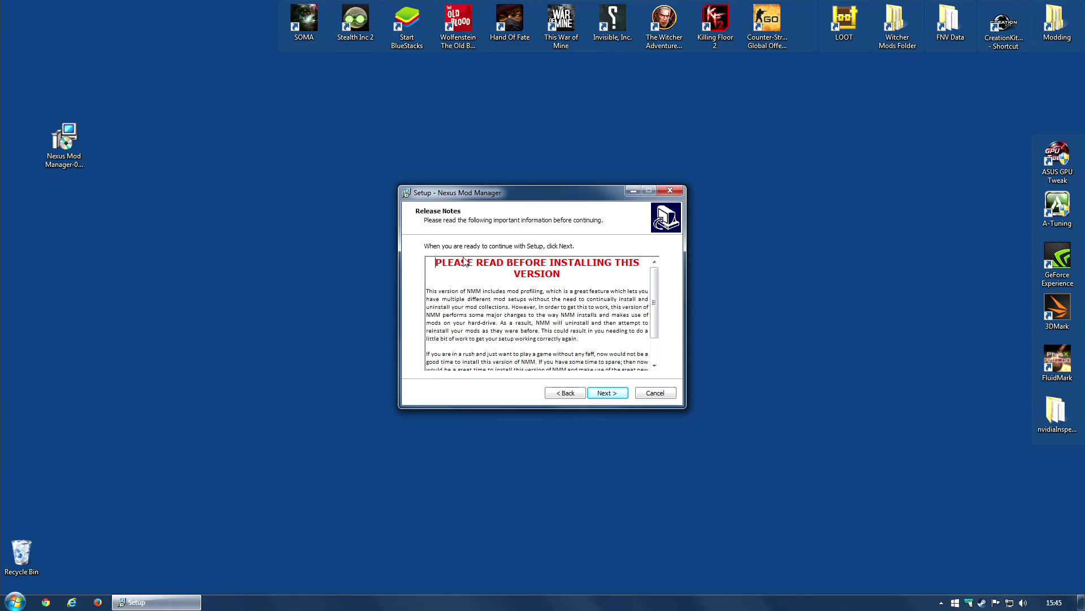
pyautogui.moveTo(656, 284)
pyautogui.mouseDown()
pyautogui.moveTo(656, 324)
pyautogui.moveTo(663, 274)
pyautogui.mouseUp()
pyautogui.scroll(-2, 656, 359)
pyautogui.scroll(2, 658, 317)
pyautogui.click(609, 396)
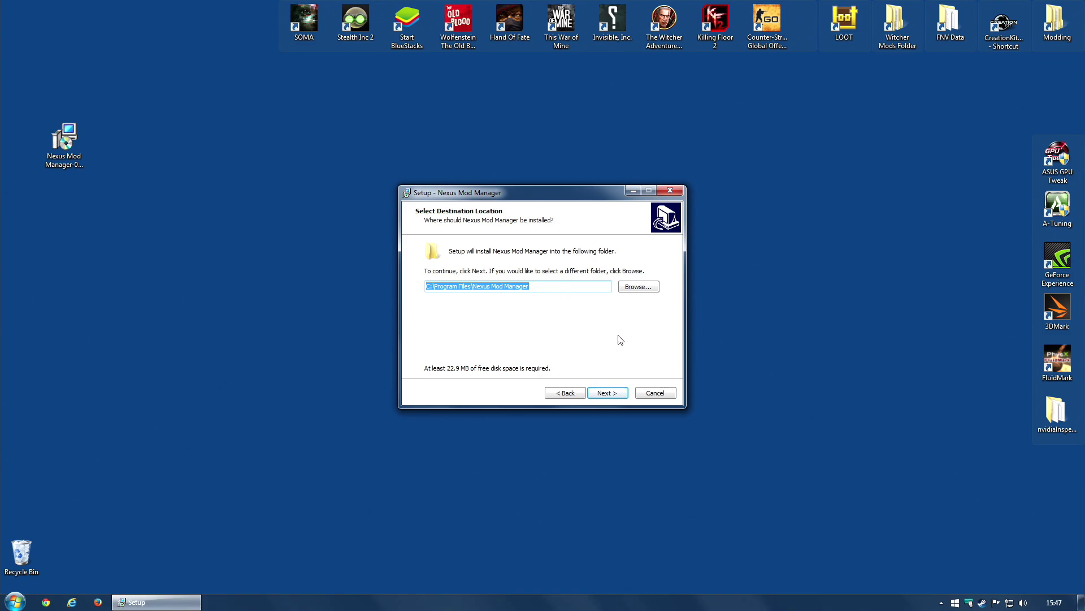
# Accept the default destination folder, Start Menu folder and additional tasks, including the desktop icon and file associations.
pyautogui.click(624, 398)
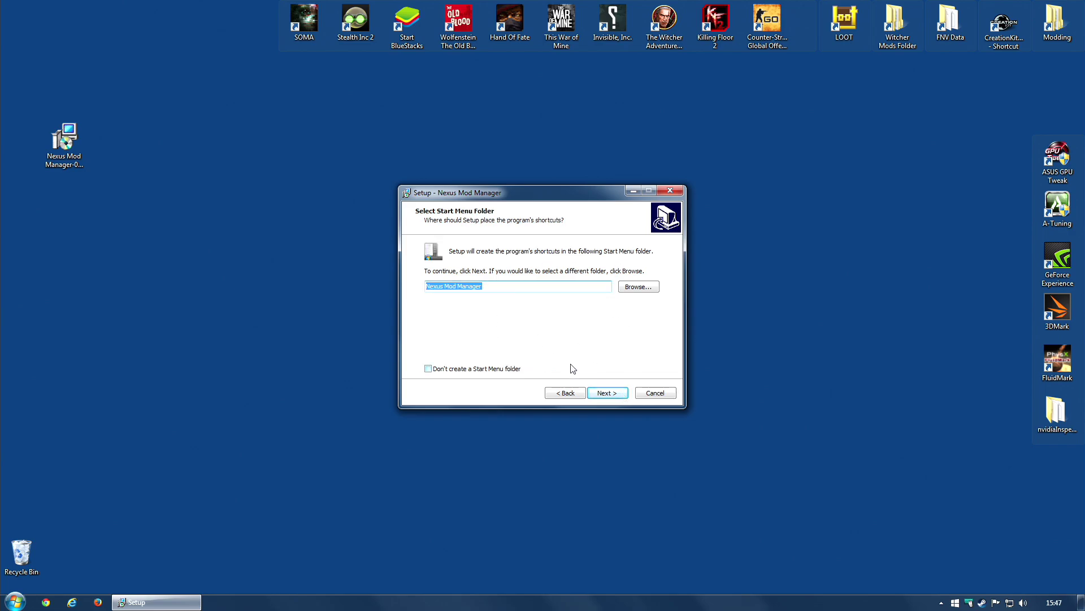
pyautogui.click(600, 397)
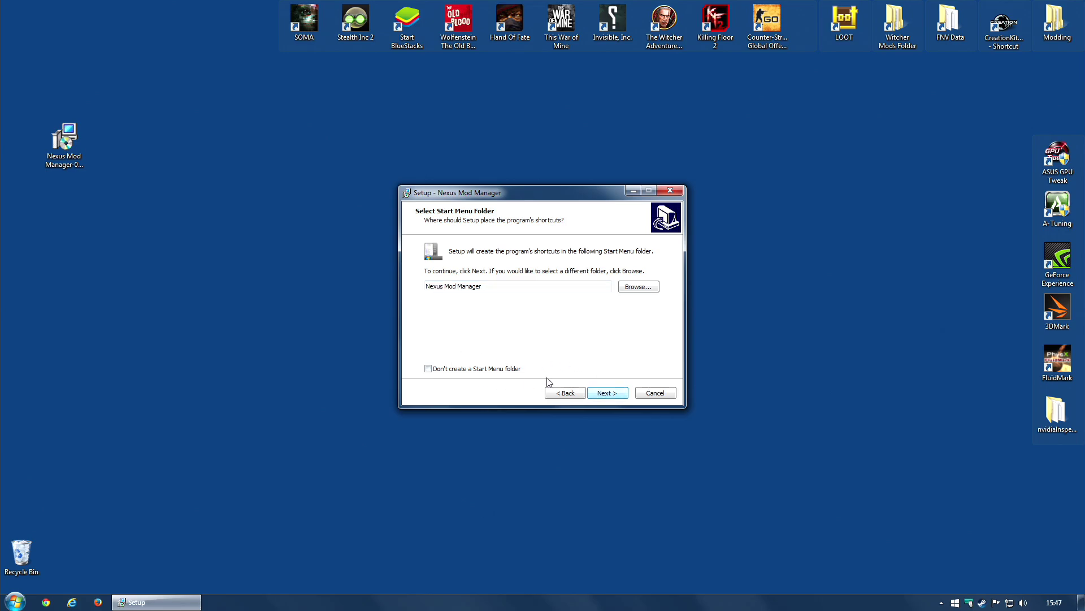
pyautogui.click(612, 393)
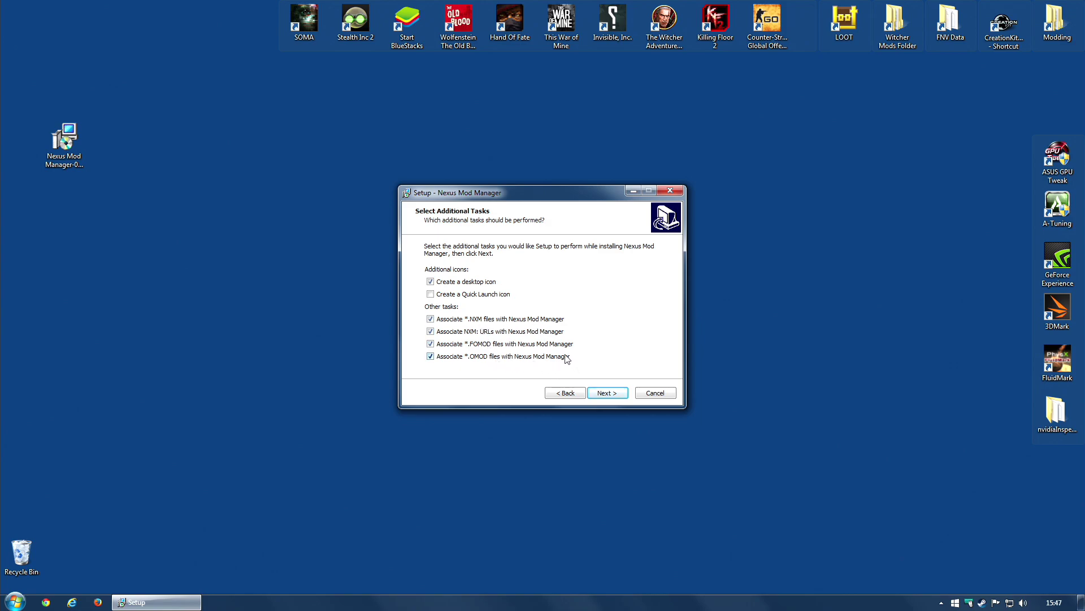
pyautogui.click(612, 393)
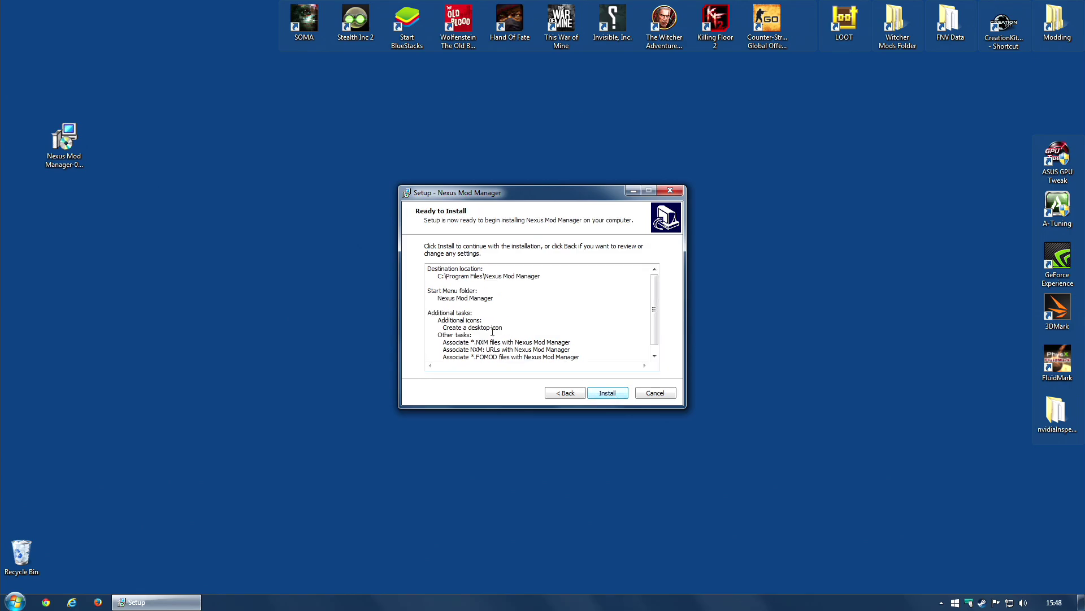
# Install Nexus Mod Manager with the reviewed settings and look through the version 0.60.10 change notes.
pyautogui.moveTo(655, 310)
pyautogui.mouseDown()
pyautogui.moveTo(658, 319)
pyautogui.moveTo(656, 310)
pyautogui.mouseUp()
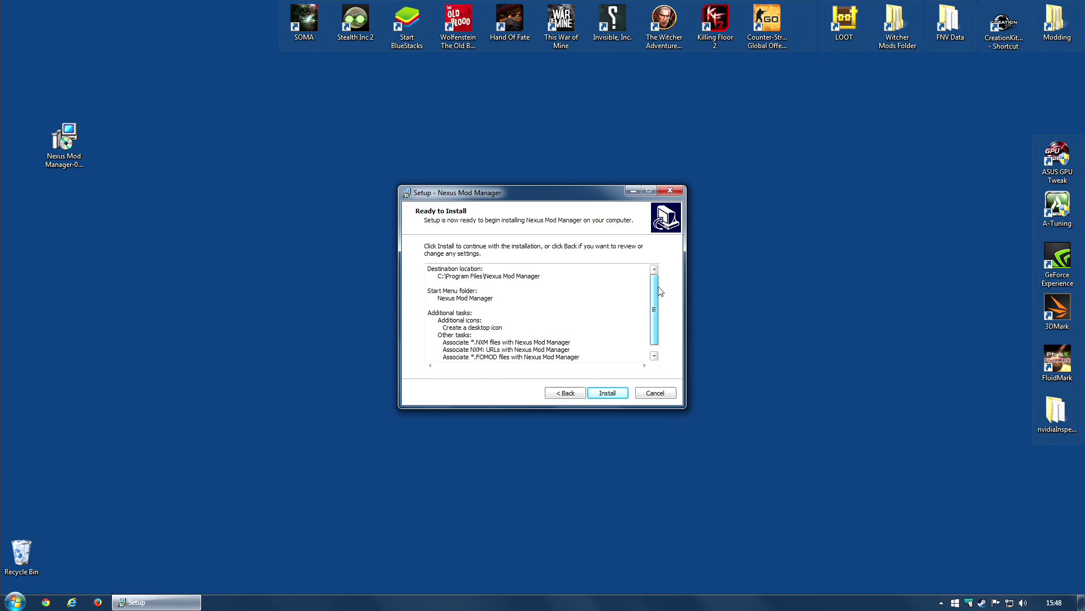
pyautogui.click(608, 395)
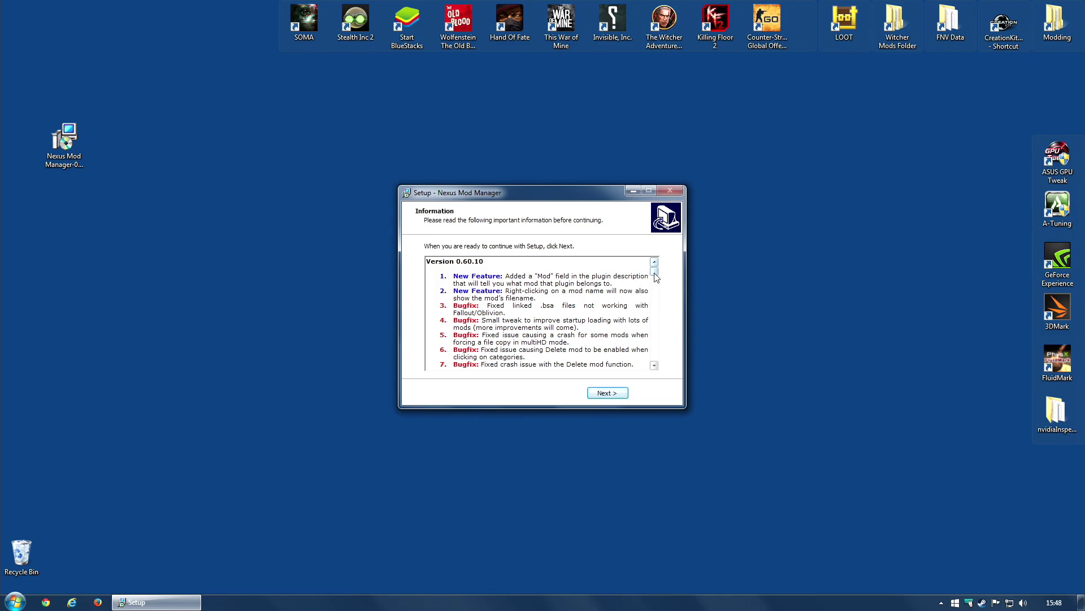
pyautogui.moveTo(655, 274); pyautogui.dragTo(656, 362)
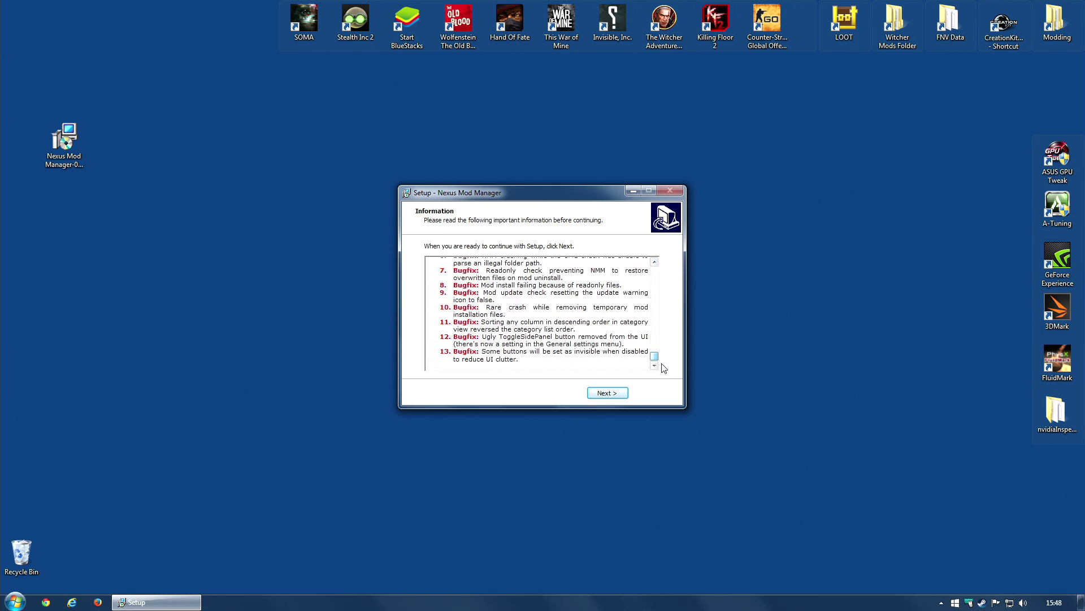
pyautogui.moveTo(654, 357); pyautogui.dragTo(654, 272)
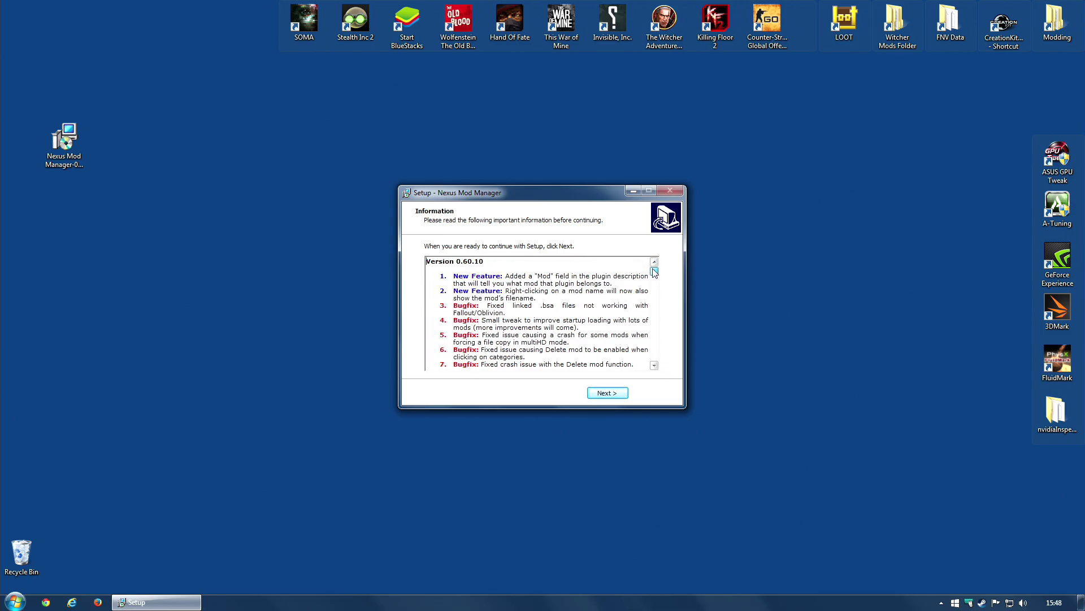
pyautogui.click(608, 392)
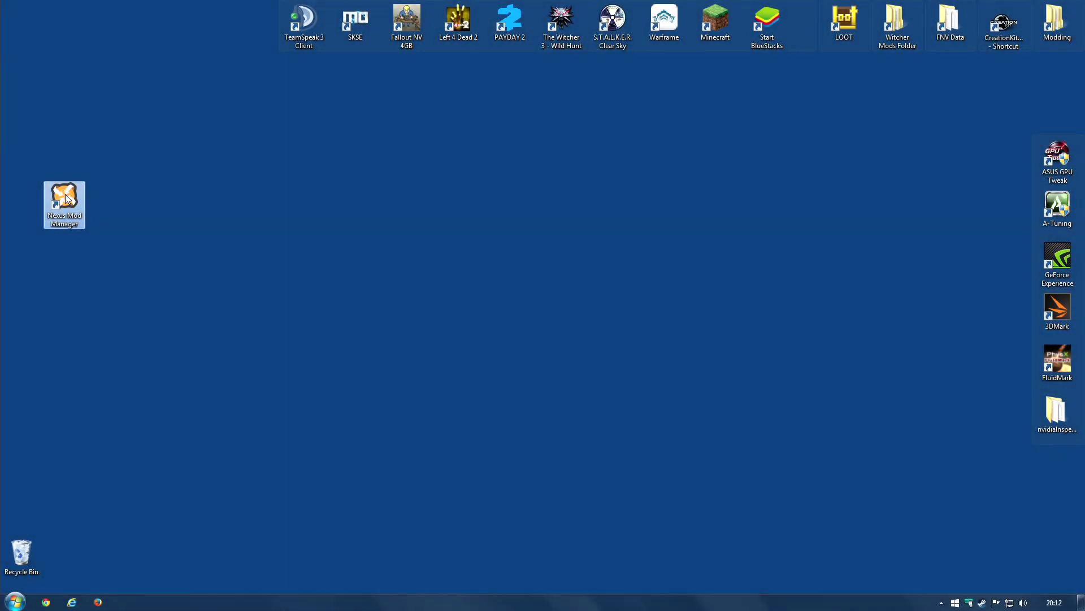
# Launch Nexus Mod Manager, confirm the detected paths of The Witcher 3, Skyrim, The Witcher 2, Fallout: New Vegas and Fallout 3, and stop searching.
pyautogui.doubleClick(66, 198)
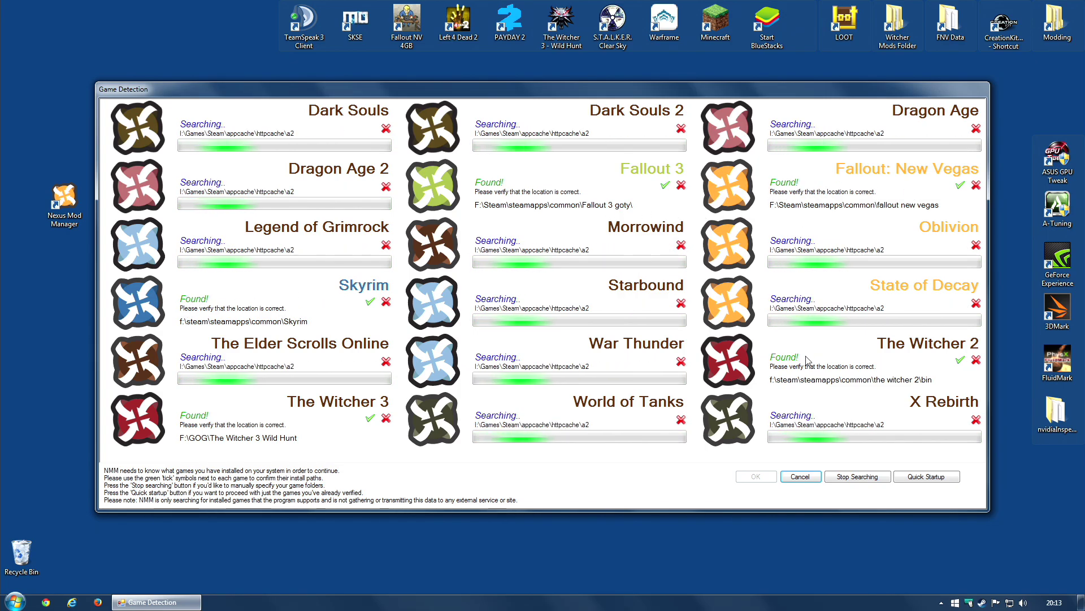
pyautogui.click(371, 419)
pyautogui.click(371, 301)
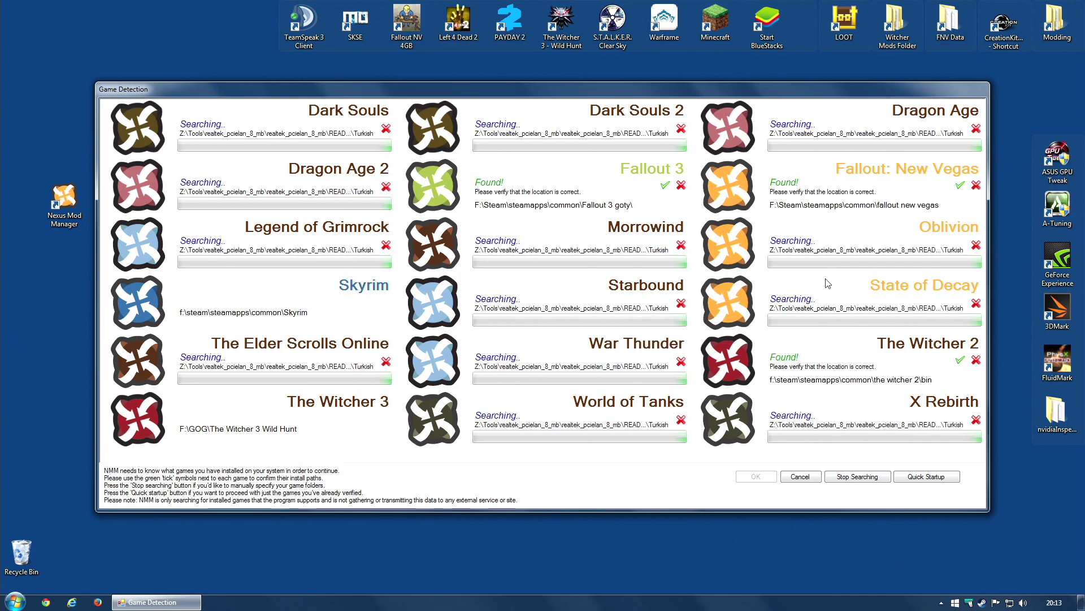
pyautogui.click(960, 360)
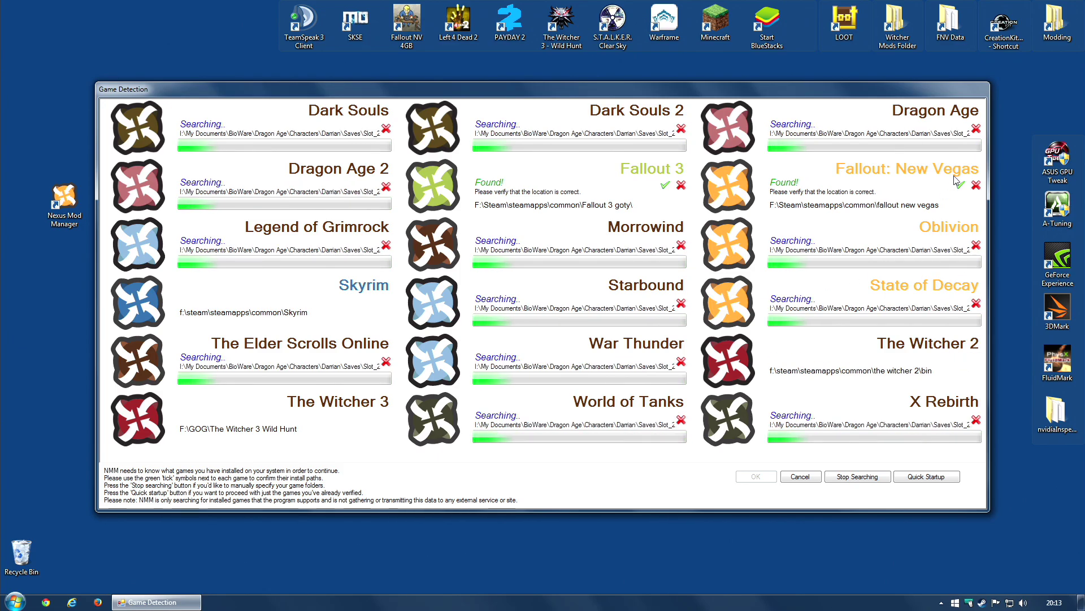
pyautogui.click(960, 184)
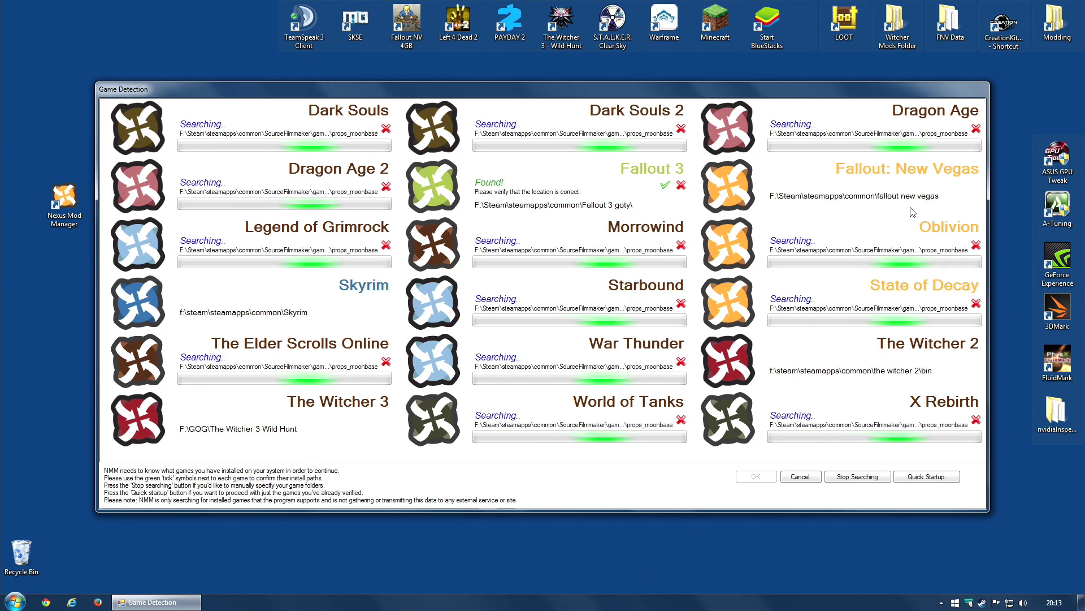
pyautogui.click(665, 185)
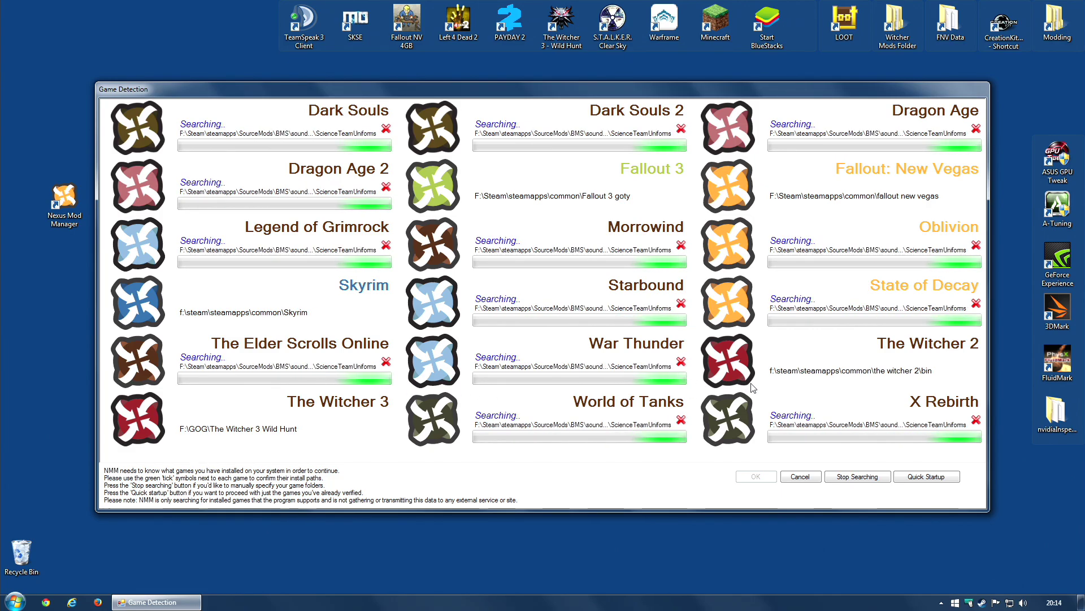
pyautogui.click(858, 476)
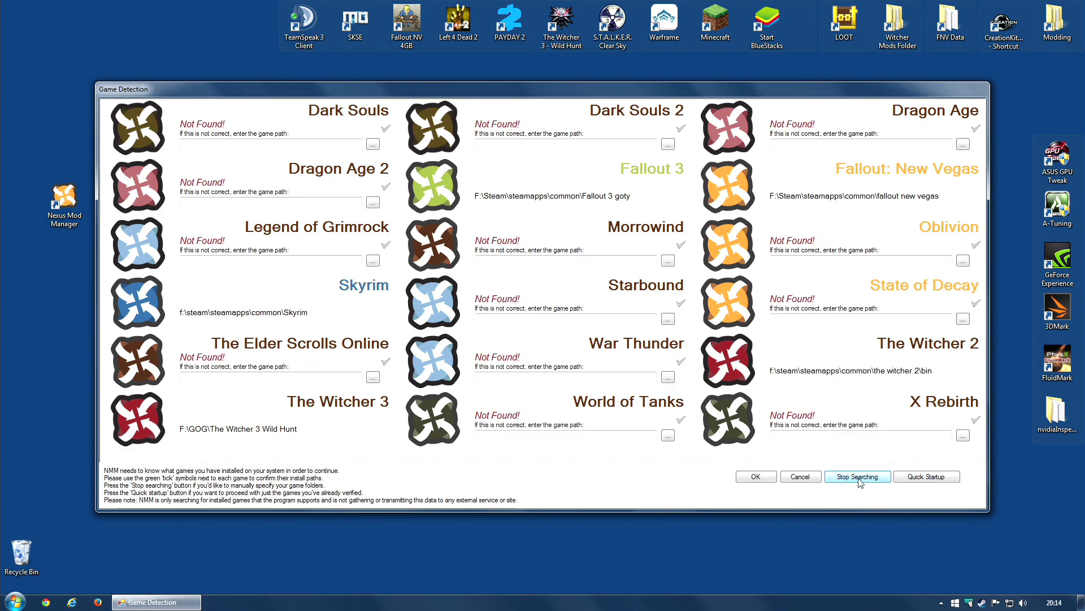
pyautogui.click(373, 144)
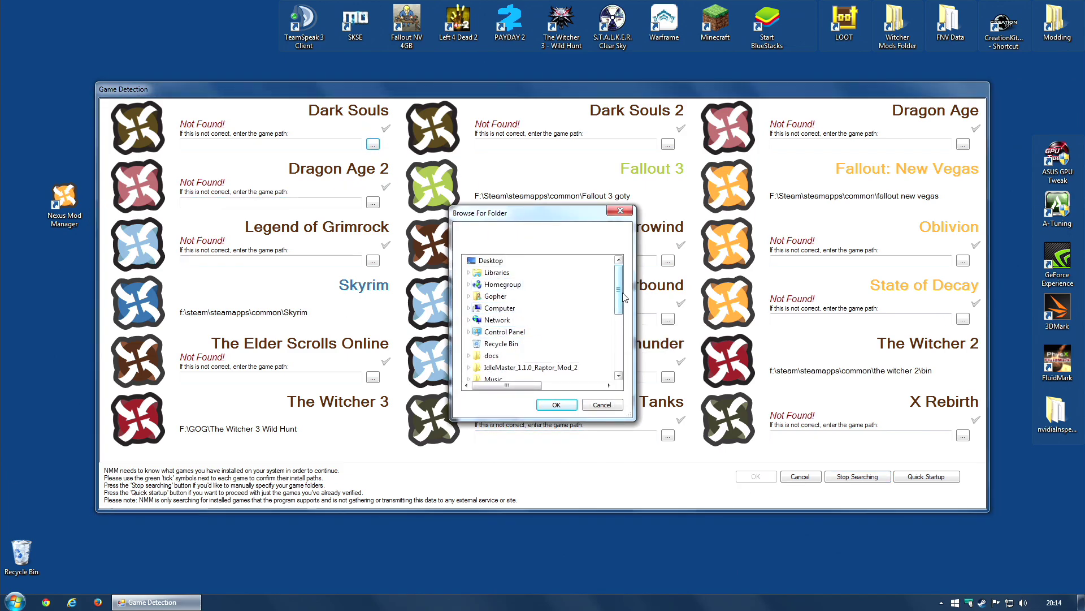
pyautogui.scroll(-5, 625, 297)
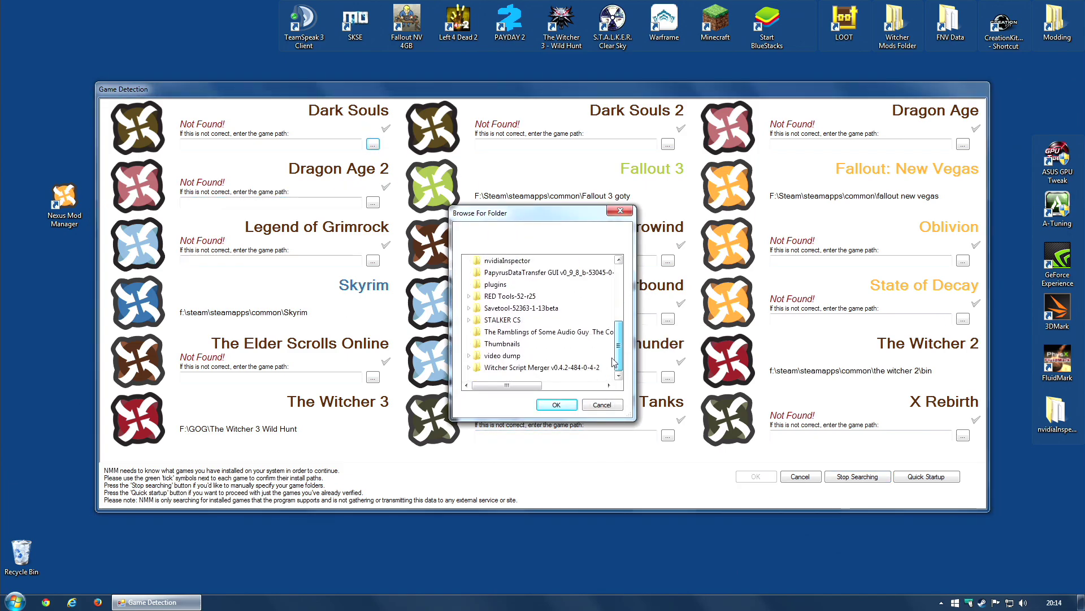
pyautogui.click(601, 405)
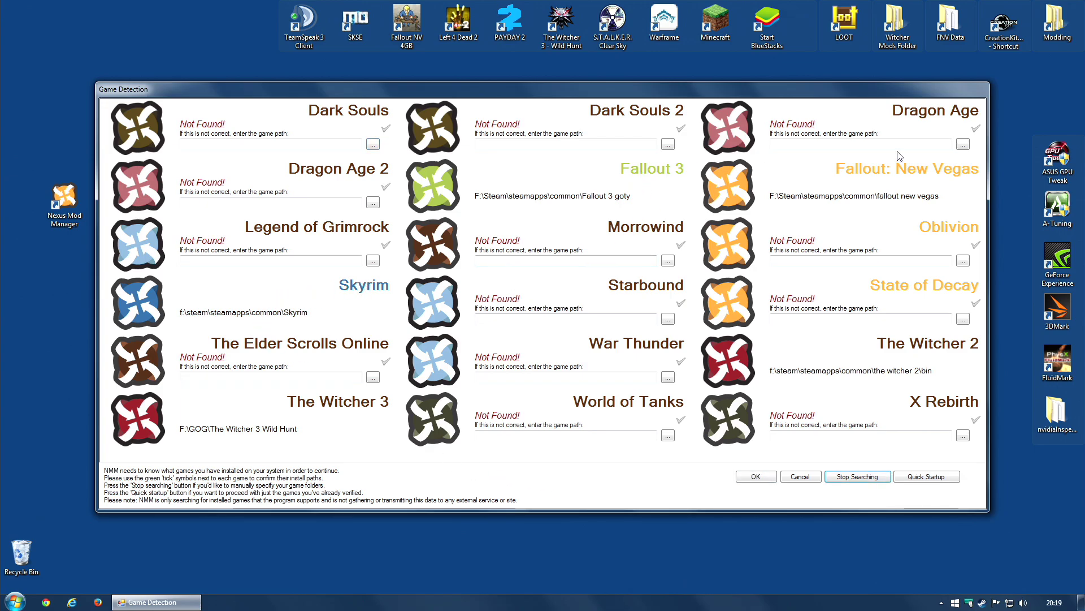
# Proceed with the verified games, rescan the installed games and confirm the detected locations of Skyrim and The Witcher 3.
pyautogui.click(937, 479)
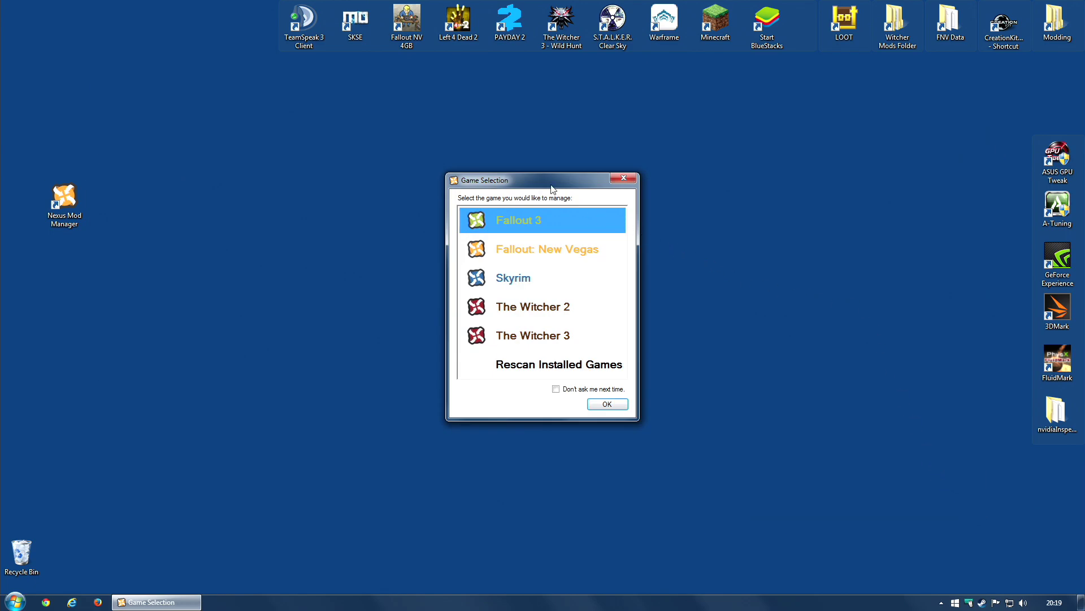
pyautogui.click(559, 364)
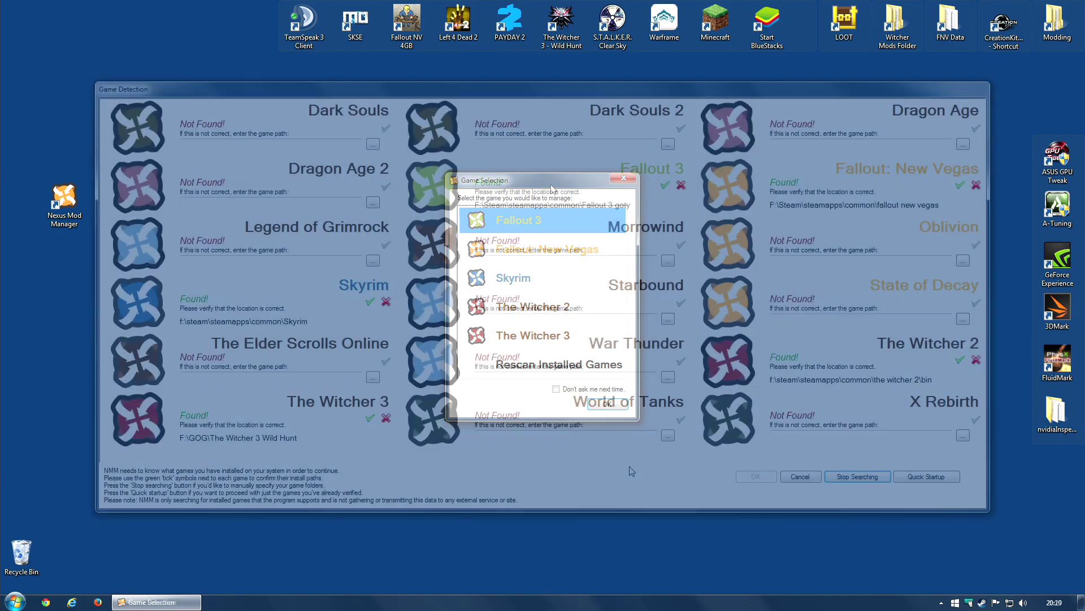
pyautogui.click(369, 303)
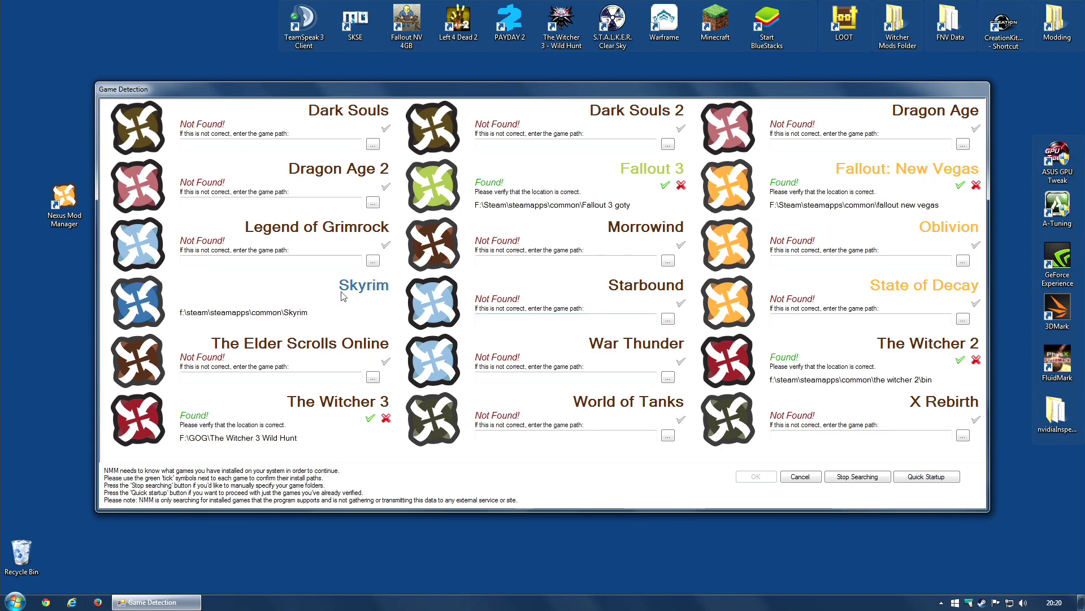
pyautogui.click(364, 420)
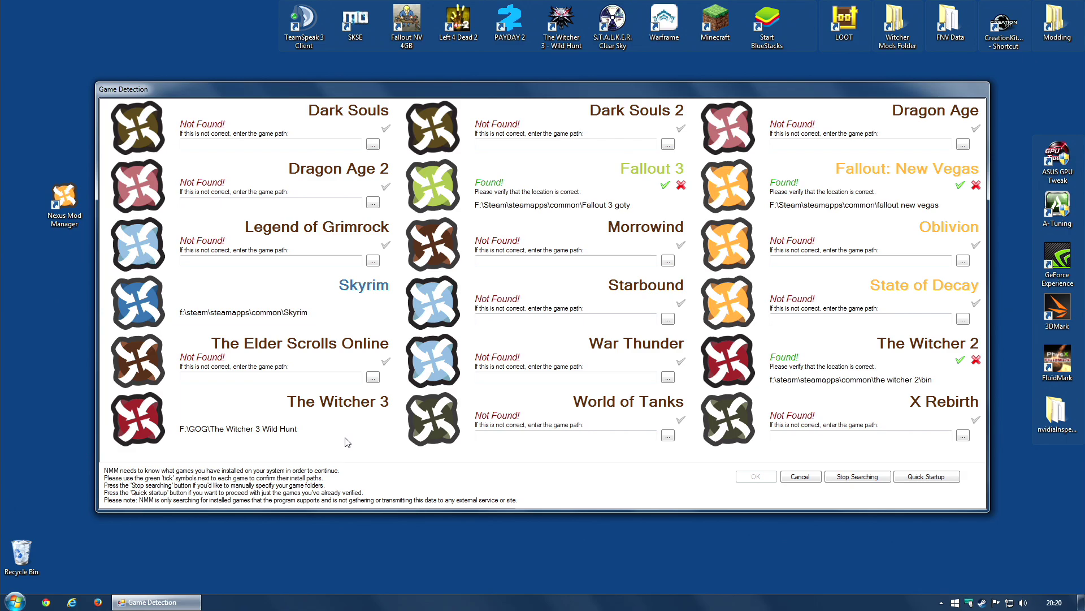
# Reject the found locations of Fallout 3, Fallout: New Vegas and The Witcher 2, and accept the remaining game detection.
pyautogui.click(681, 185)
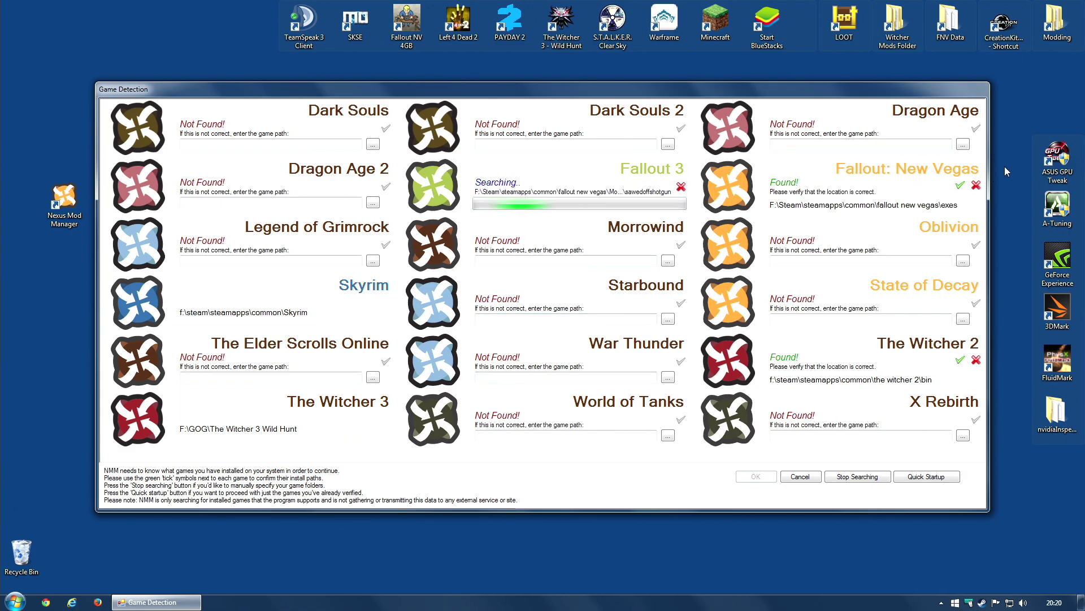
pyautogui.click(976, 185)
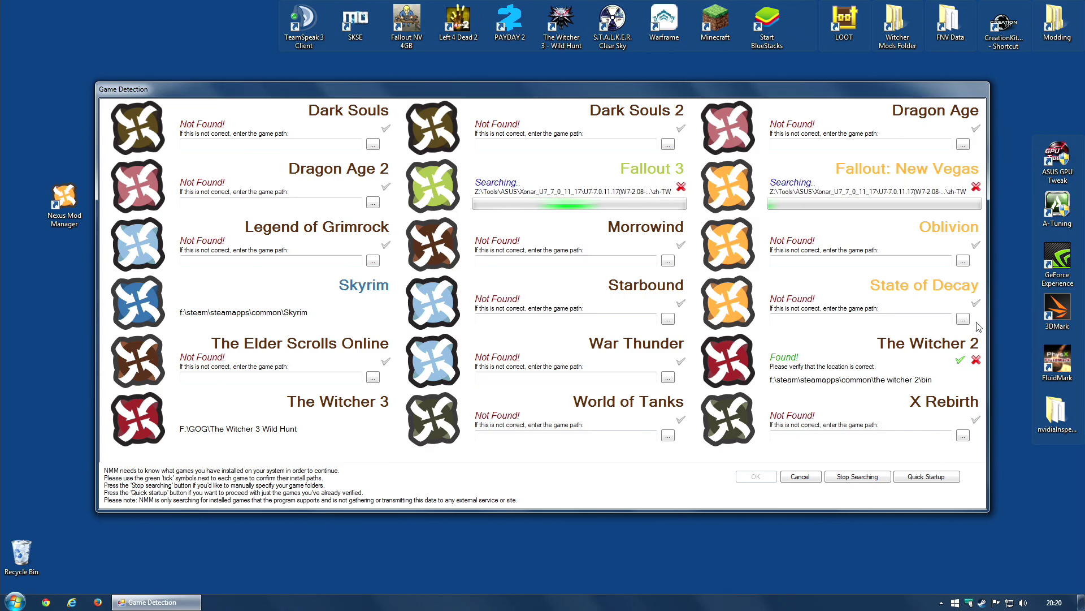
pyautogui.click(977, 360)
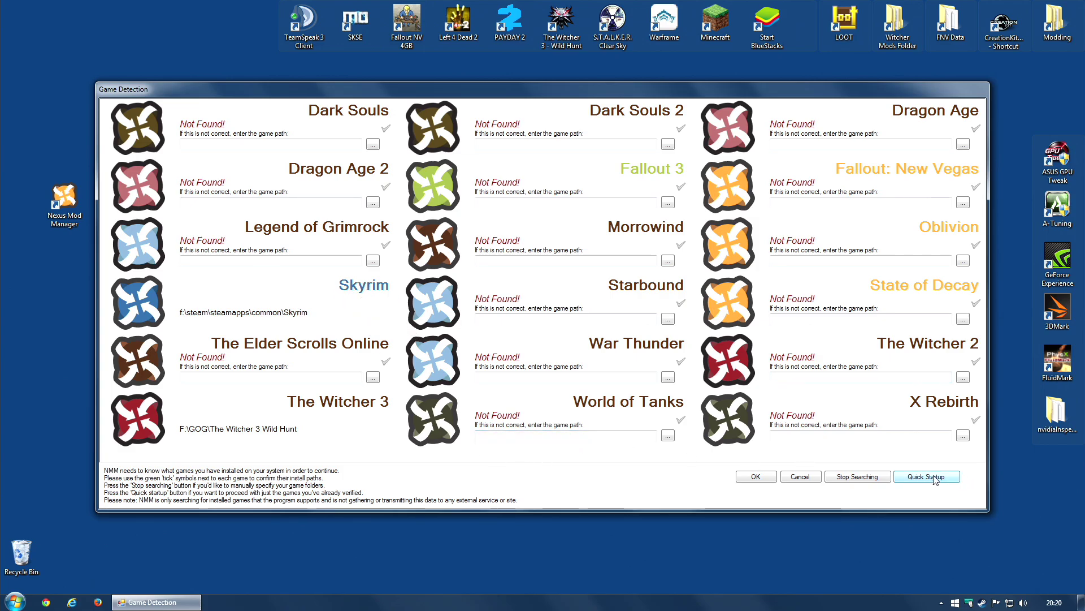
pyautogui.click(756, 479)
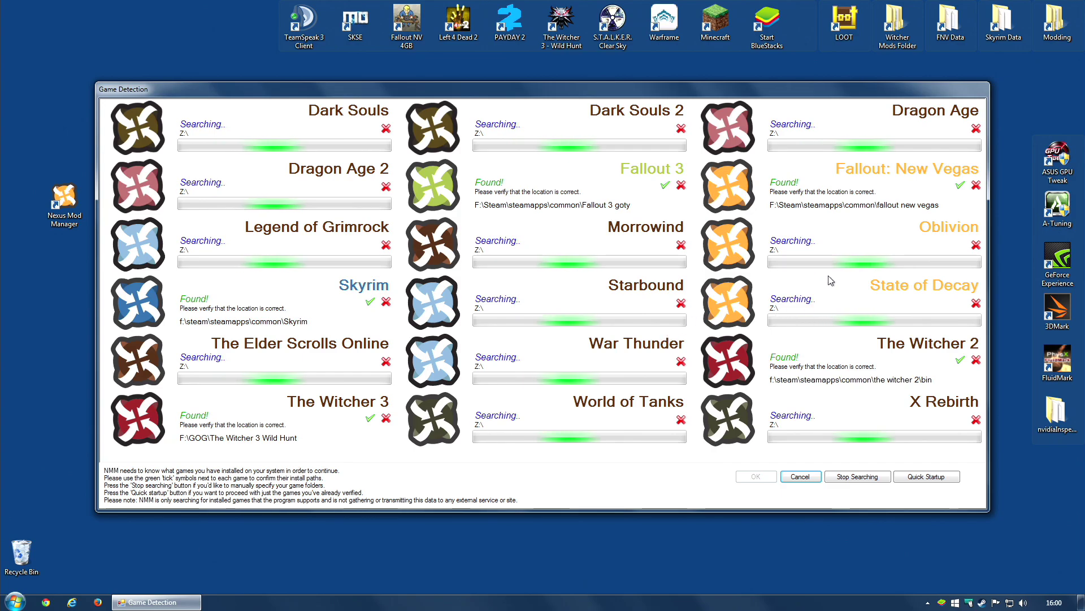
# Confirm the detected locations of Skyrim and Fallout: New Vegas, and proceed with a quick startup using the verified games.
pyautogui.click(368, 304)
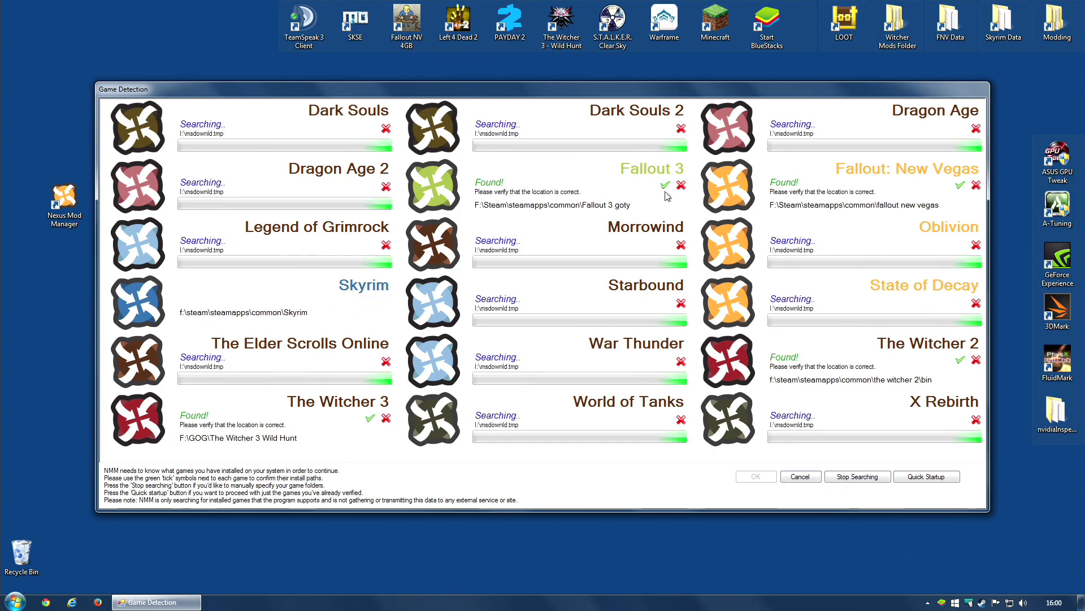
pyautogui.click(960, 185)
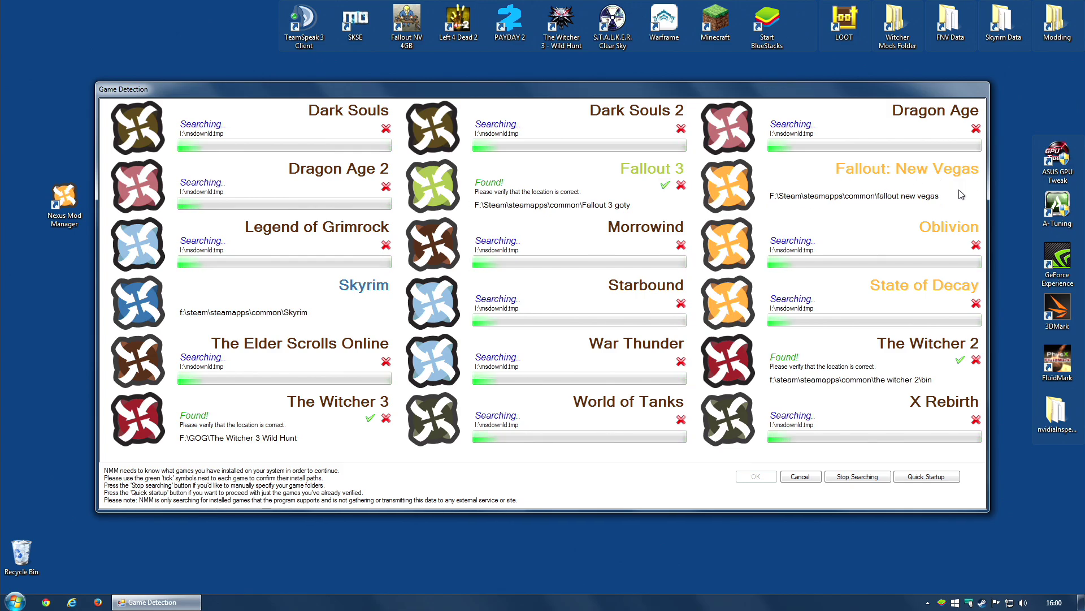
pyautogui.click(929, 478)
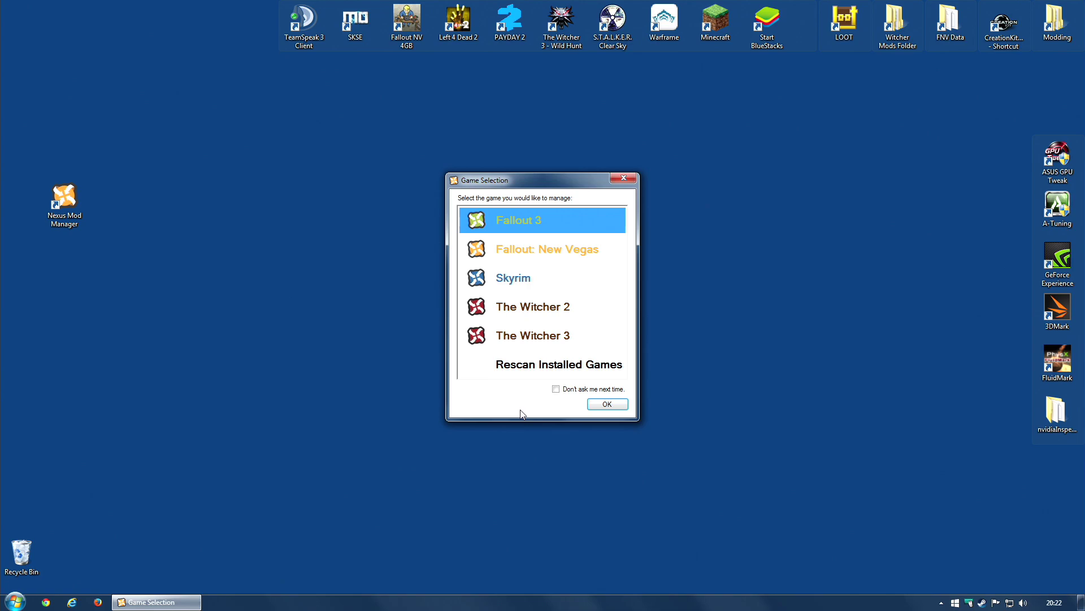
# Request a rescan of the installed games, and choose Skyrim as the game to manage without being asked next time.
pyautogui.click(517, 366)
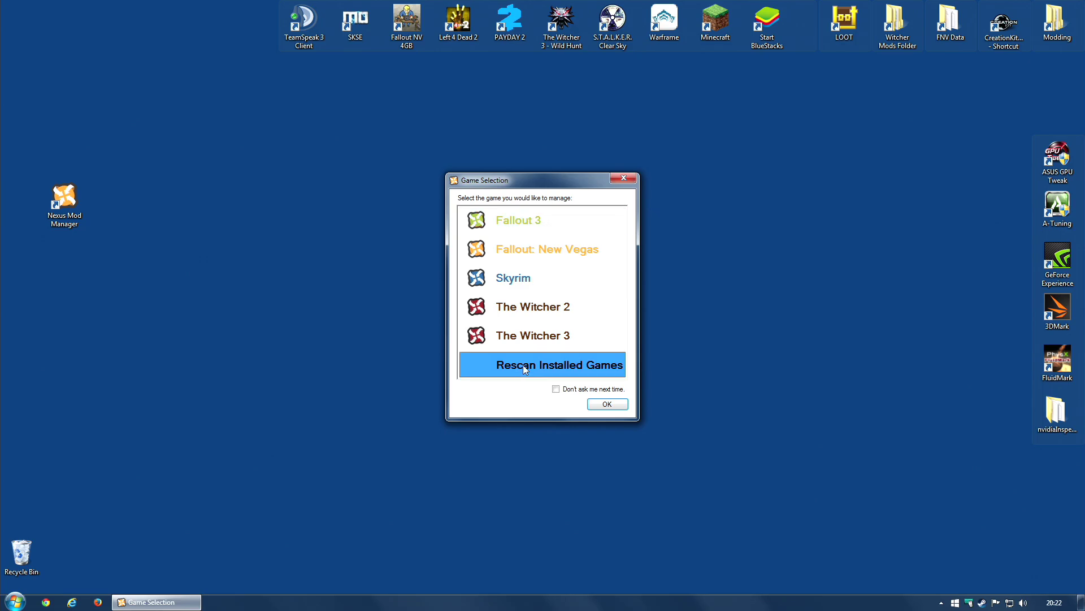
pyautogui.click(601, 407)
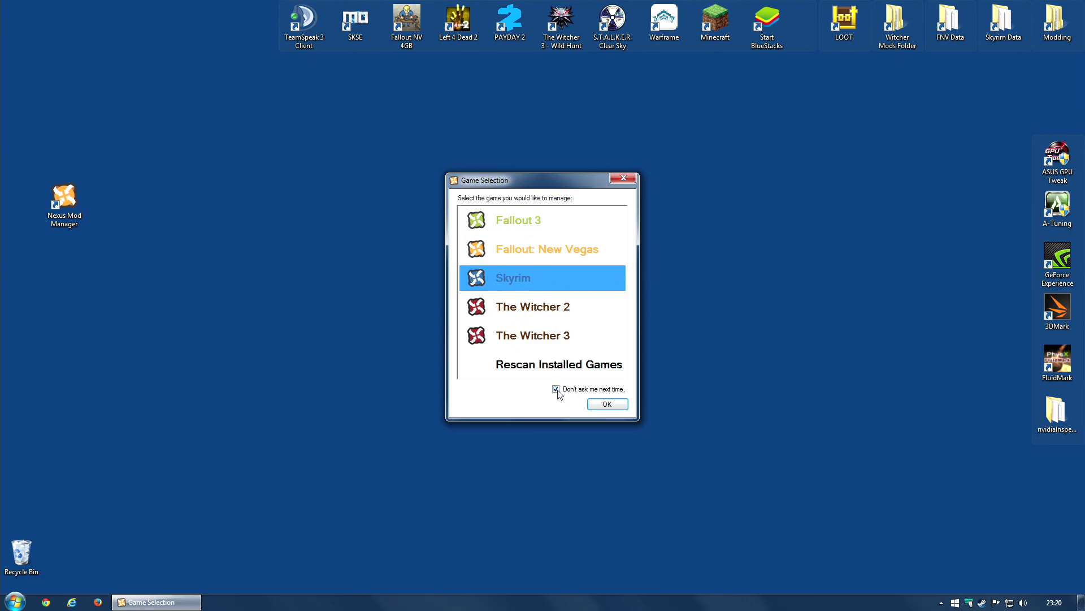
pyautogui.click(607, 406)
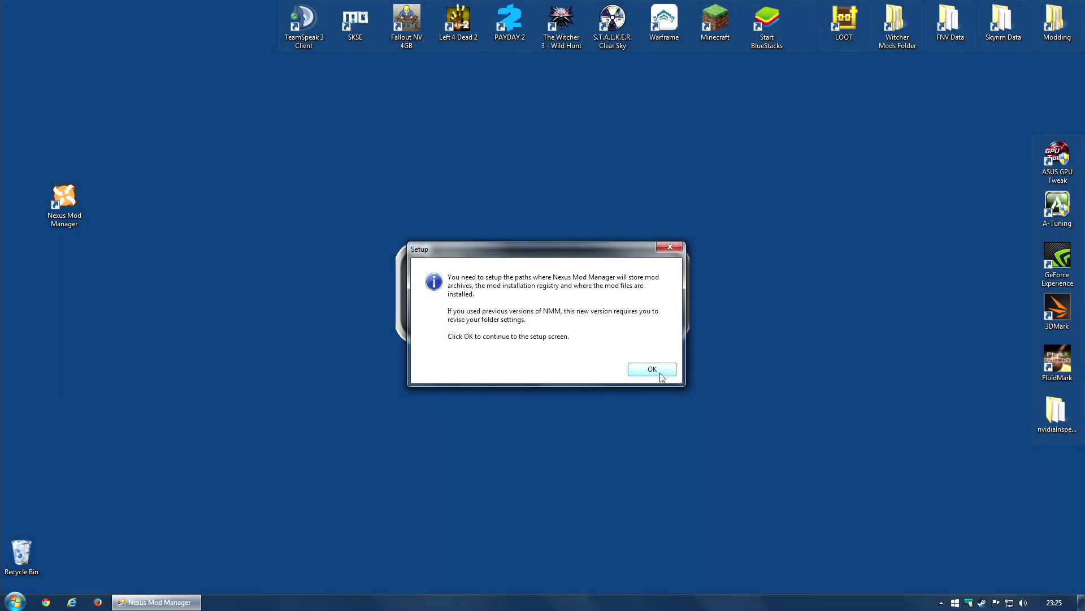
pyautogui.click(652, 369)
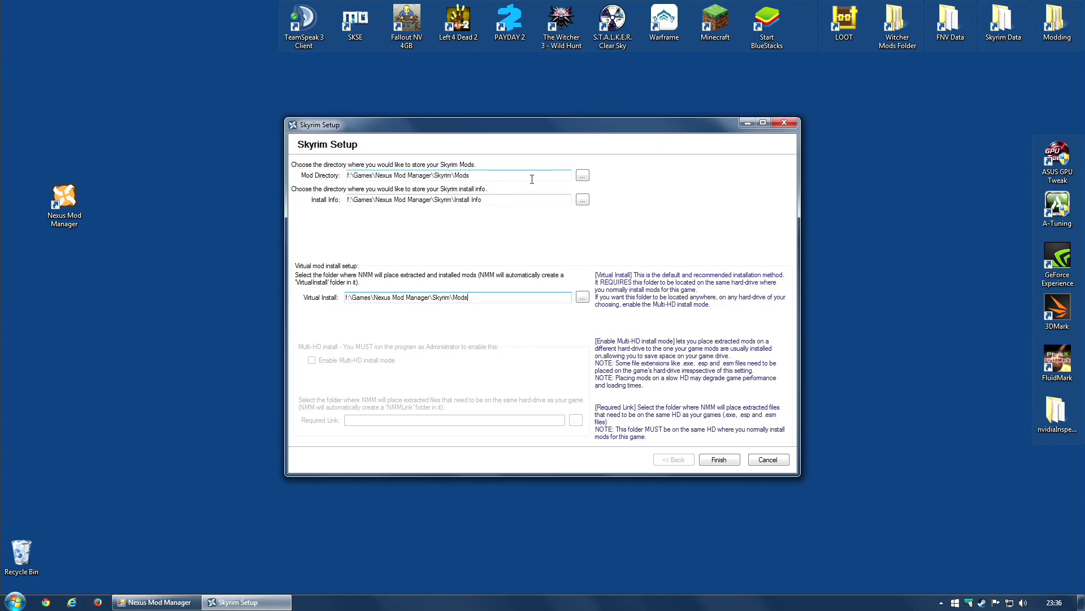
# Browse for Skyrim's mod directory and select the Nexus Mod Manager folder on the Game Tools (D:) drive.
pyautogui.click(583, 176)
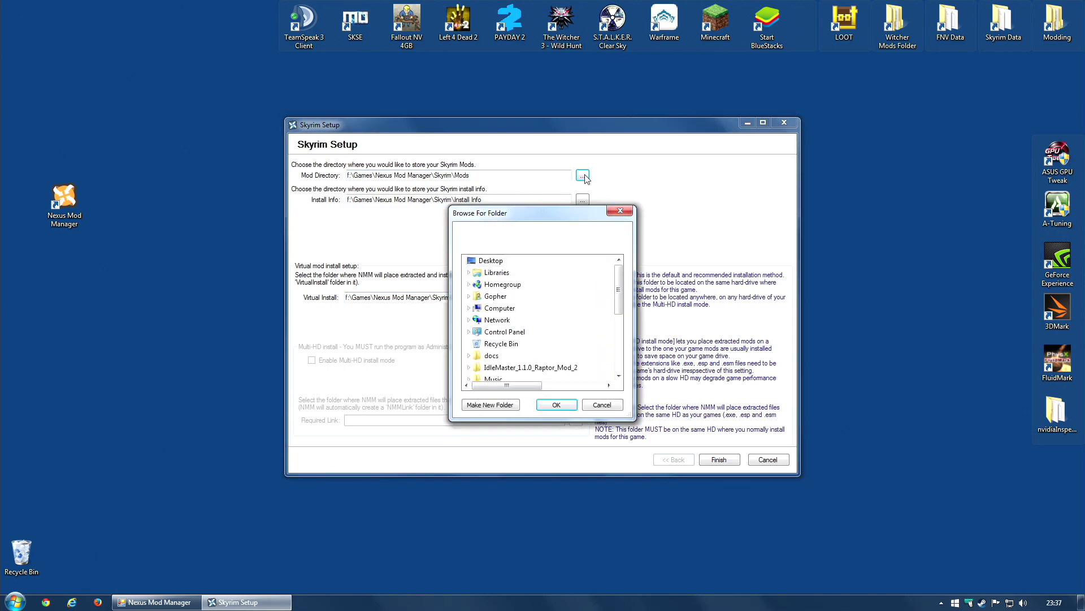
pyautogui.click(501, 309)
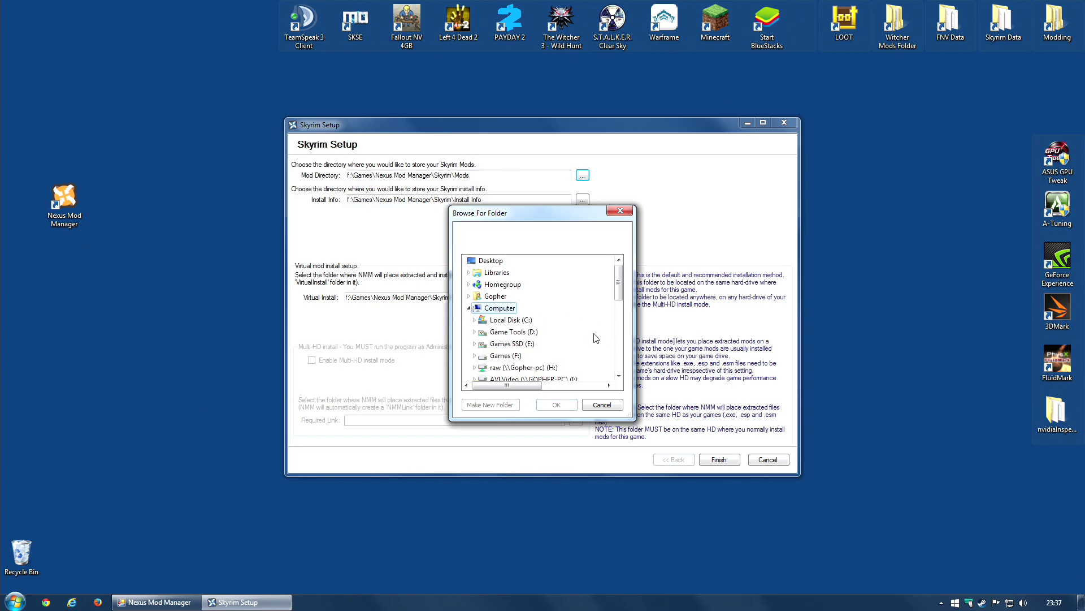
pyautogui.click(514, 332)
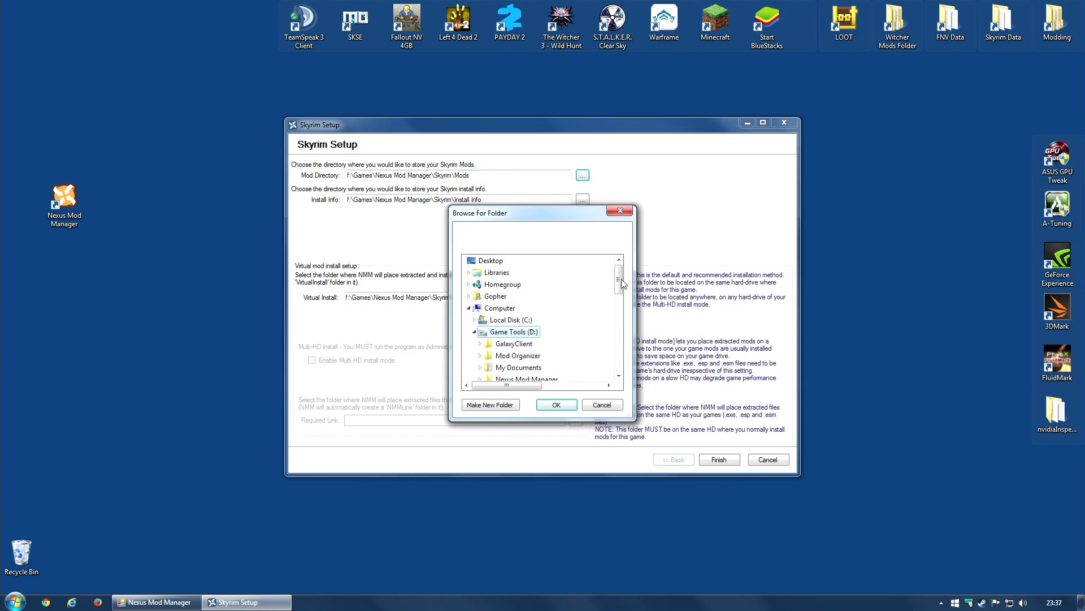
pyautogui.scroll(-1, 622, 285)
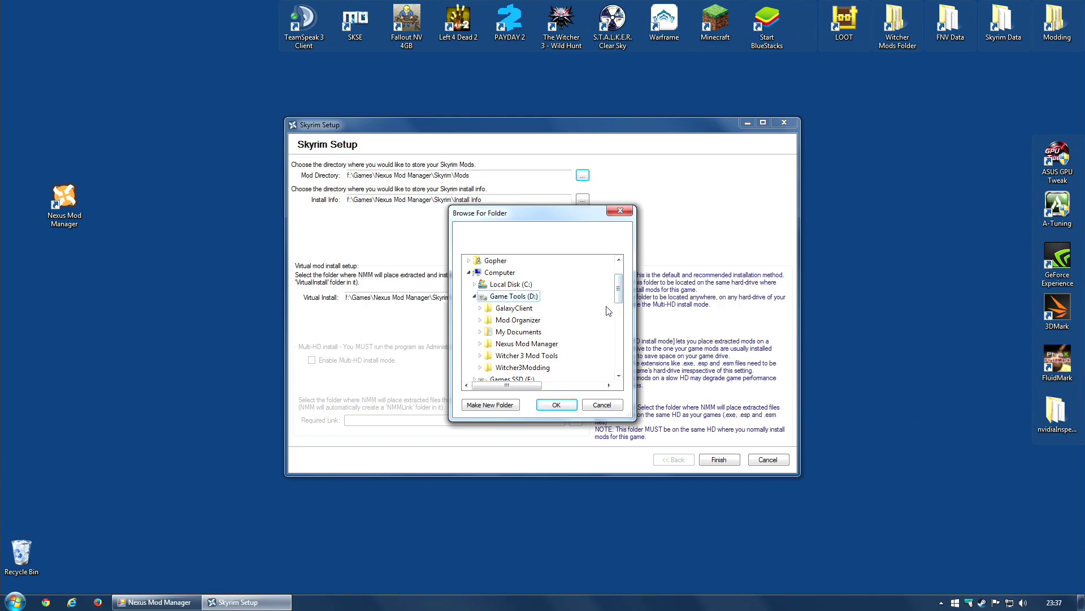
pyautogui.click(481, 344)
pyautogui.click(481, 343)
pyautogui.click(480, 344)
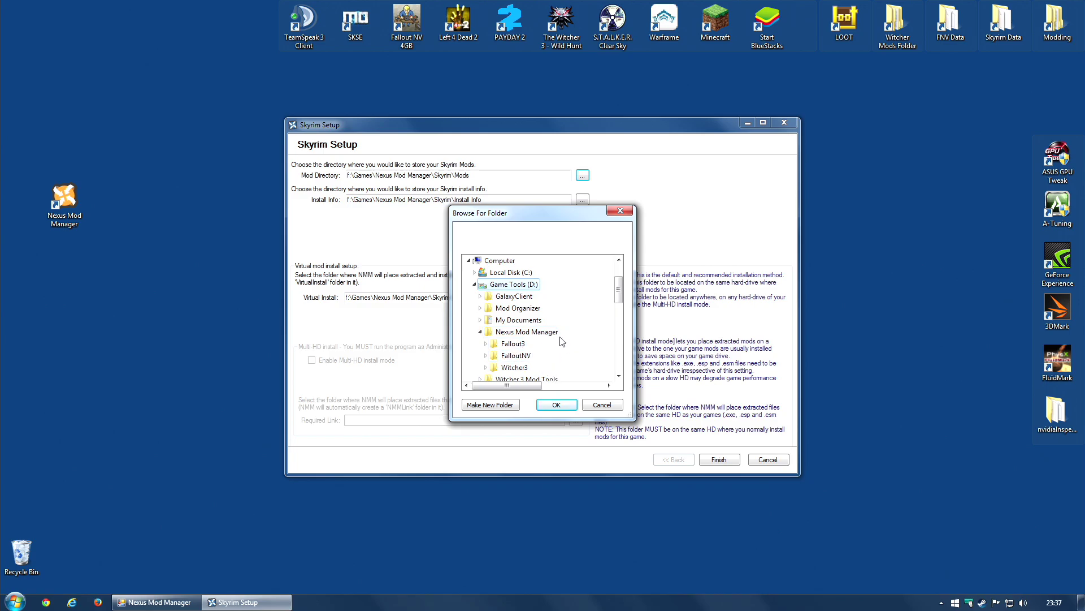
pyautogui.click(540, 333)
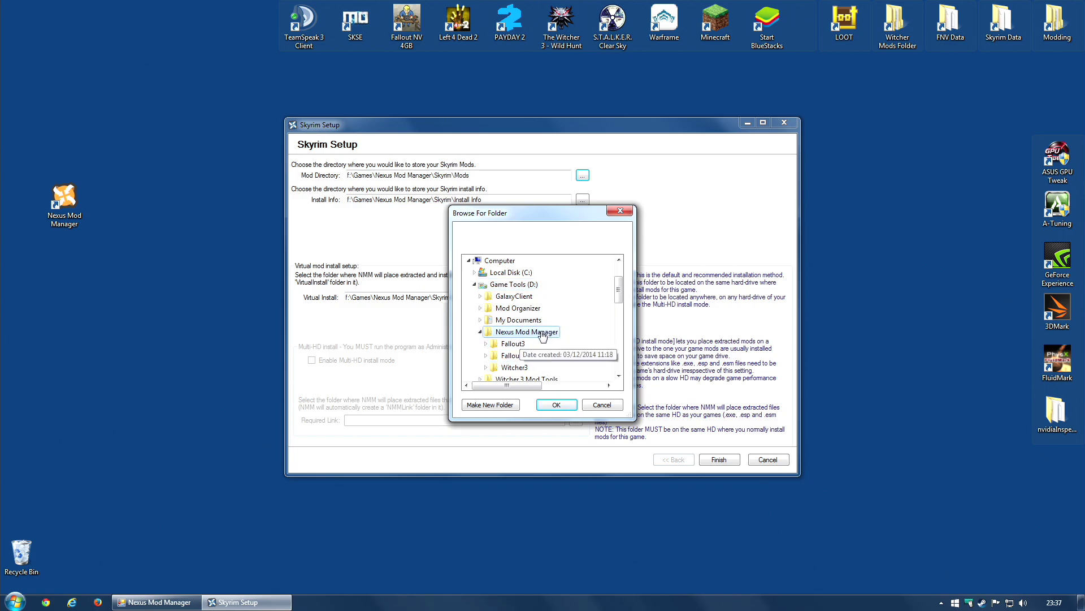
# Create a Skyrim folder with a Mods subfolder inside it, and use that subfolder as the mod directory.
pyautogui.click(501, 407)
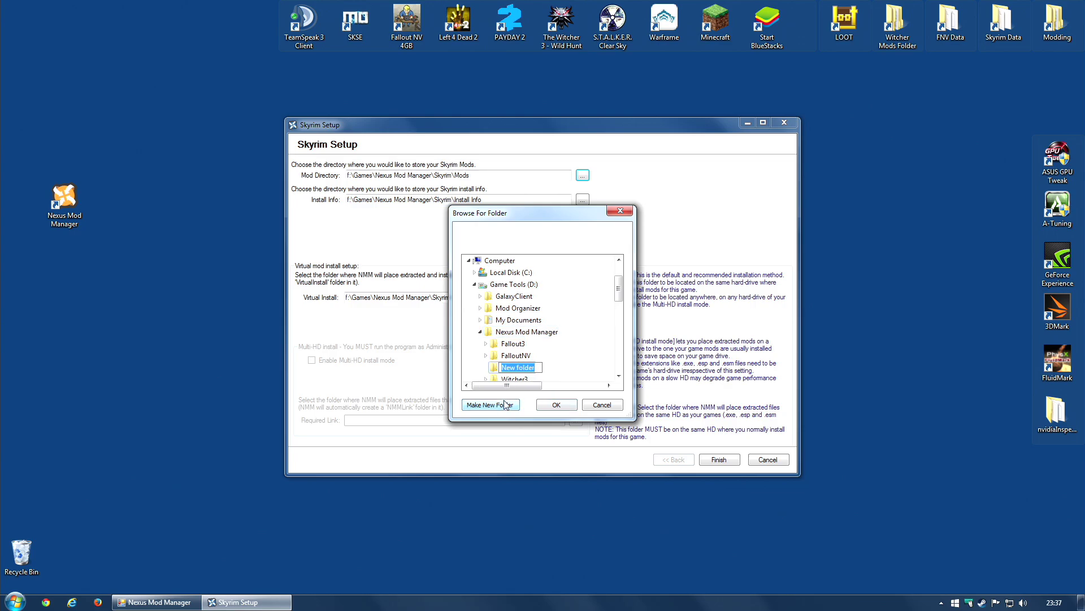
pyautogui.write('Skyrim')
pyautogui.click(500, 369)
pyautogui.click(486, 406)
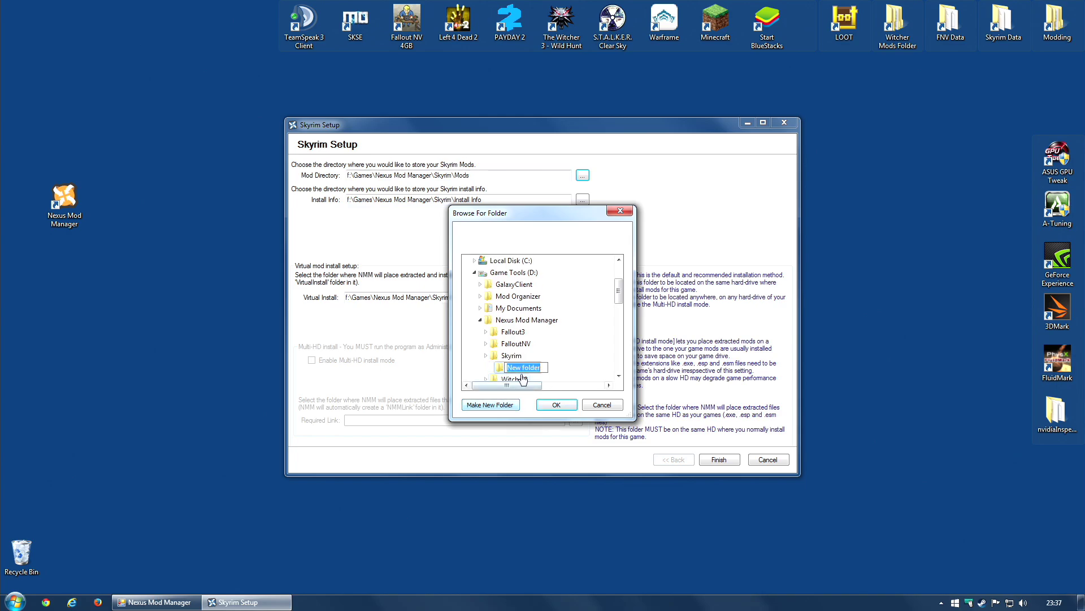
pyautogui.write('Mods')
pyautogui.click(556, 406)
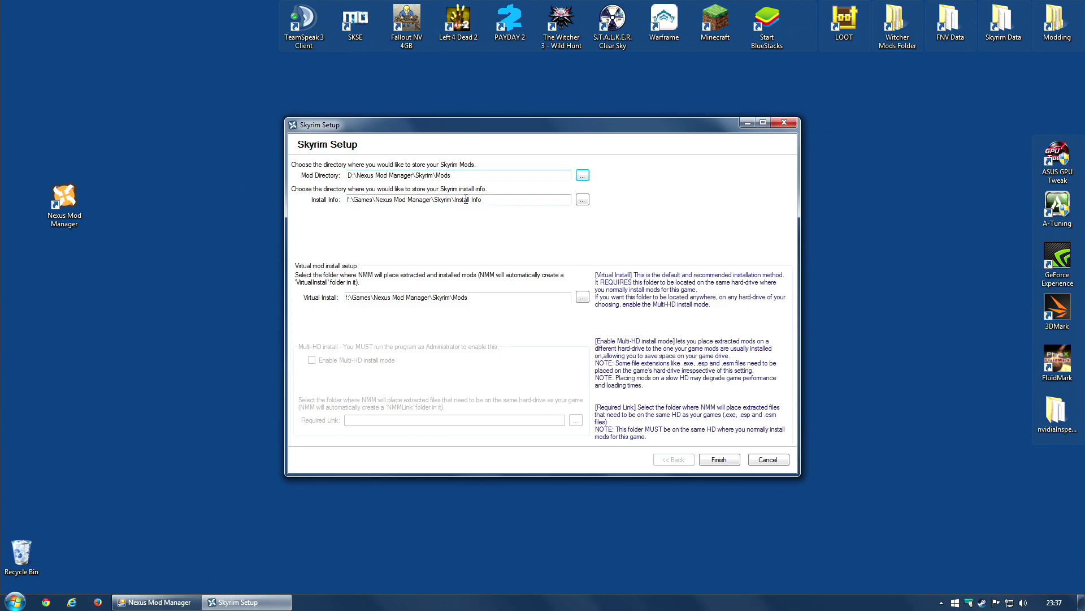
# Copy the base path from the mod directory to make the install info path D:\Nexus Mod Manager\Skyrim\Install Info.
pyautogui.click(436, 175)
pyautogui.moveTo(437, 175); pyautogui.dragTo(339, 179)
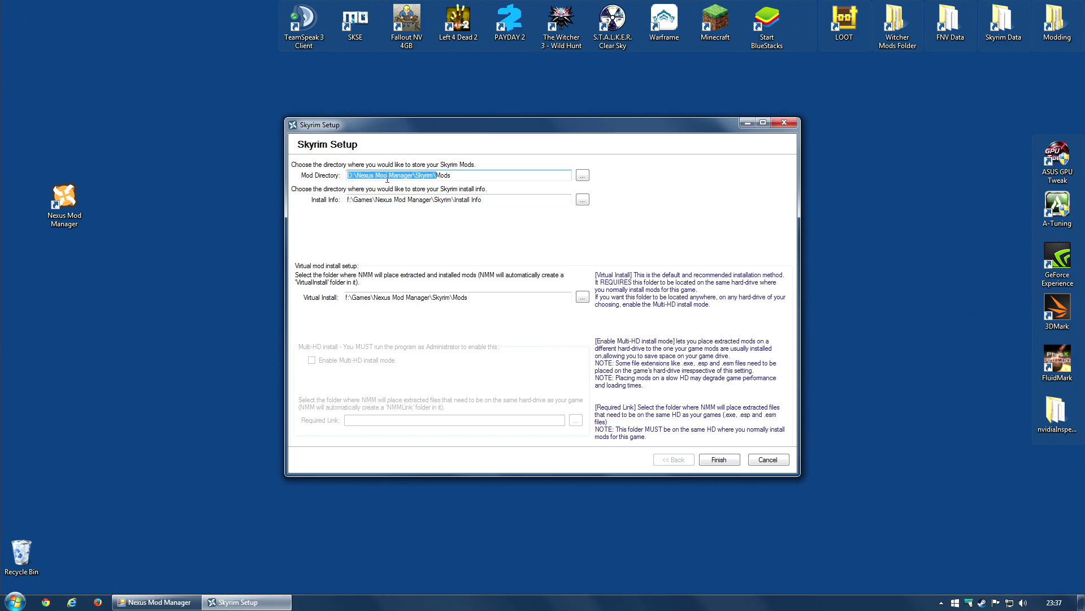
pyautogui.rightClick(416, 179)
pyautogui.click(447, 213)
pyautogui.moveTo(456, 200); pyautogui.dragTo(347, 199)
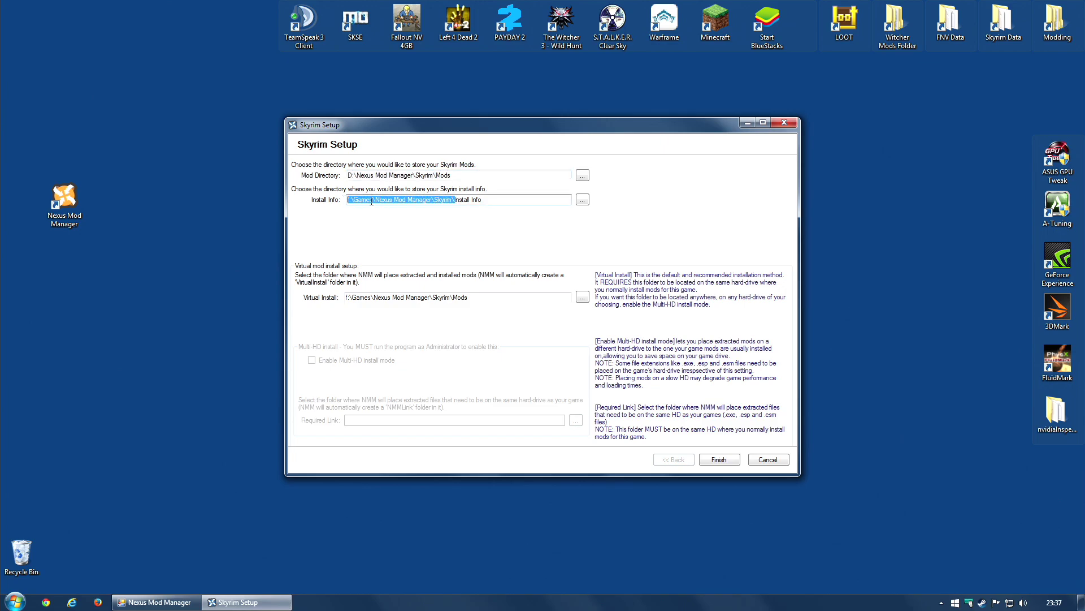
pyautogui.rightClick(407, 202)
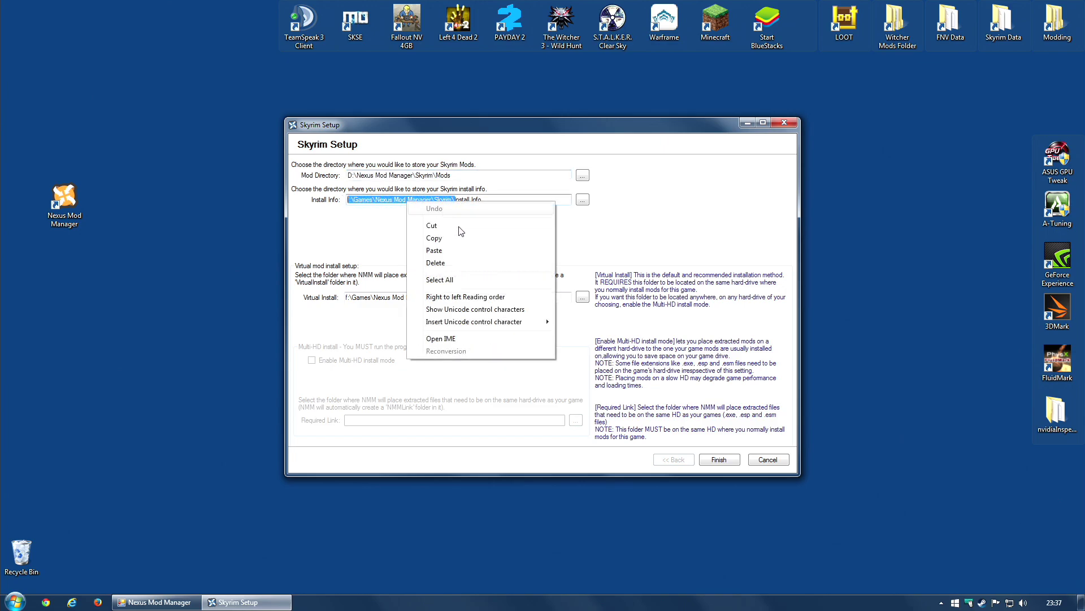
pyautogui.click(442, 252)
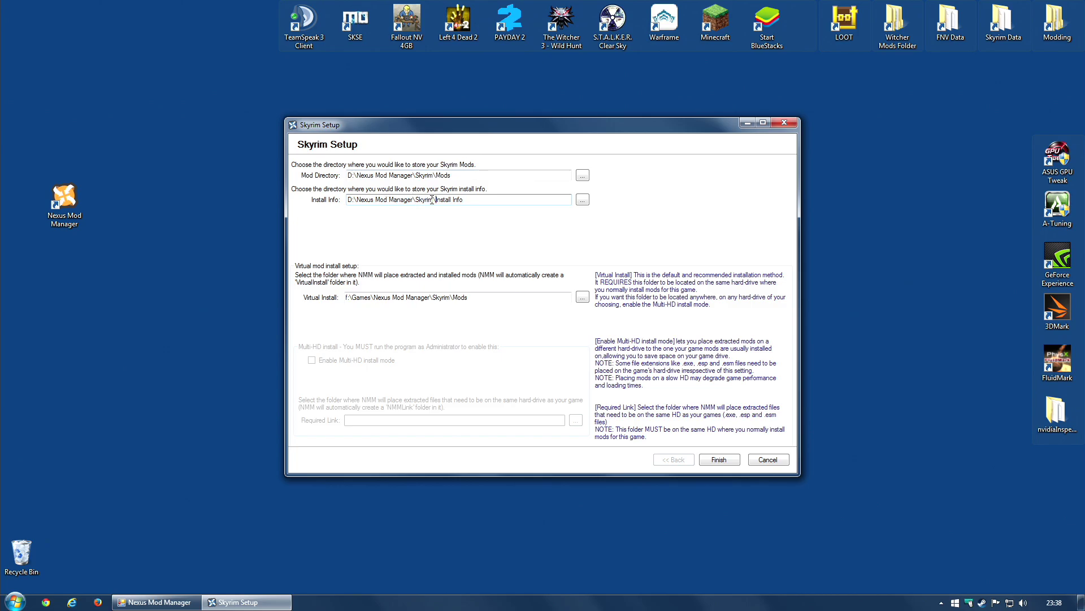
# Finish the Skyrim setup and have the mods organised by the Nexus site categories.
pyautogui.click(478, 175)
pyautogui.click(492, 199)
pyautogui.click(720, 461)
pyautogui.click(720, 460)
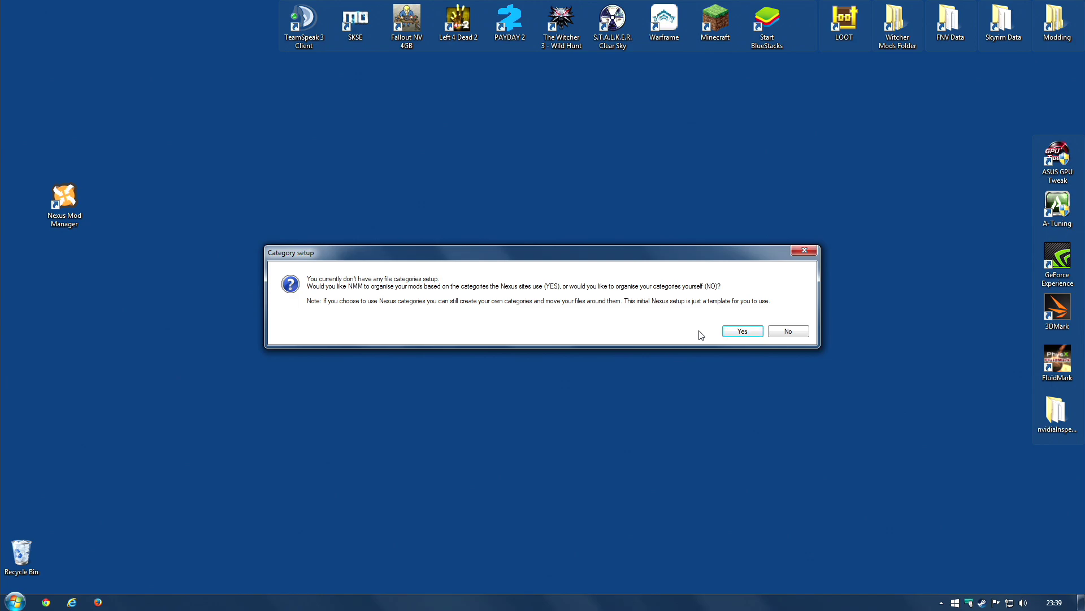
pyautogui.click(736, 332)
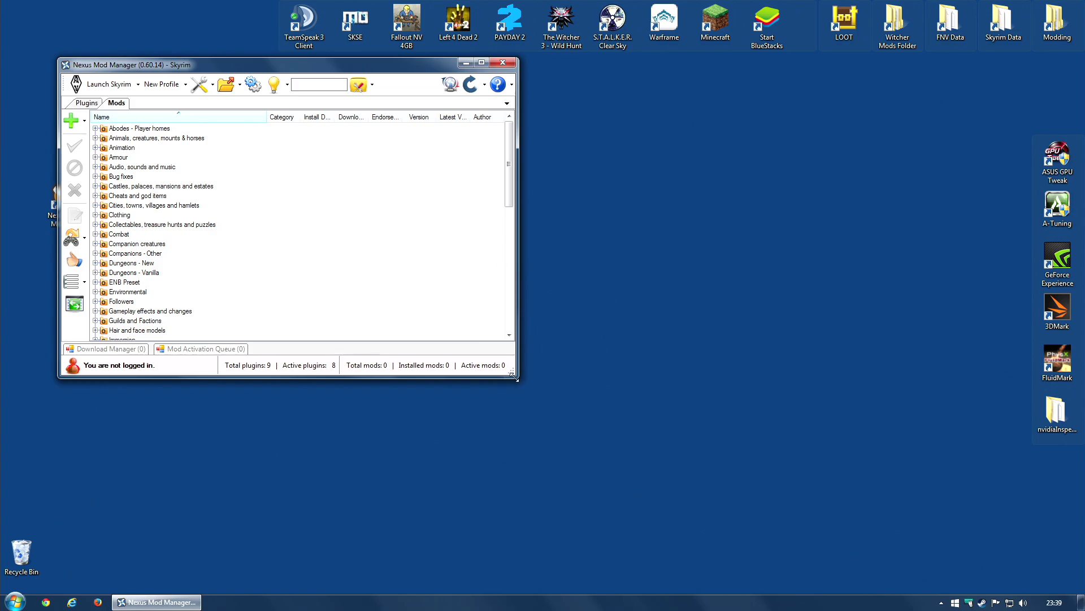
# Enlarge and reposition the Nexus Mod Manager window, and restart the program.
pyautogui.moveTo(516, 374); pyautogui.dragTo(735, 460)
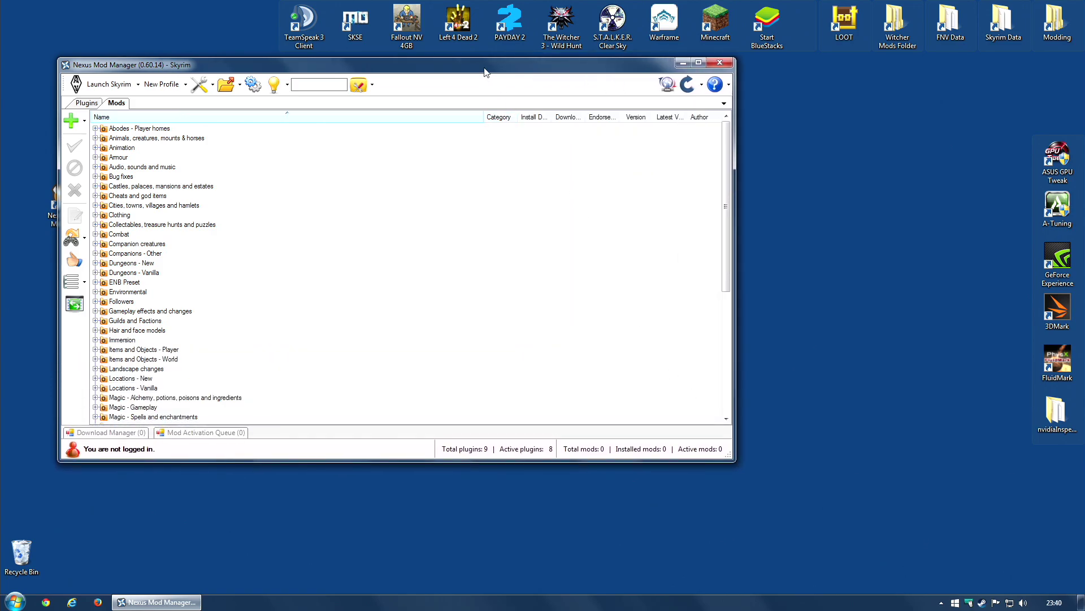
pyautogui.moveTo(490, 68); pyautogui.dragTo(623, 103)
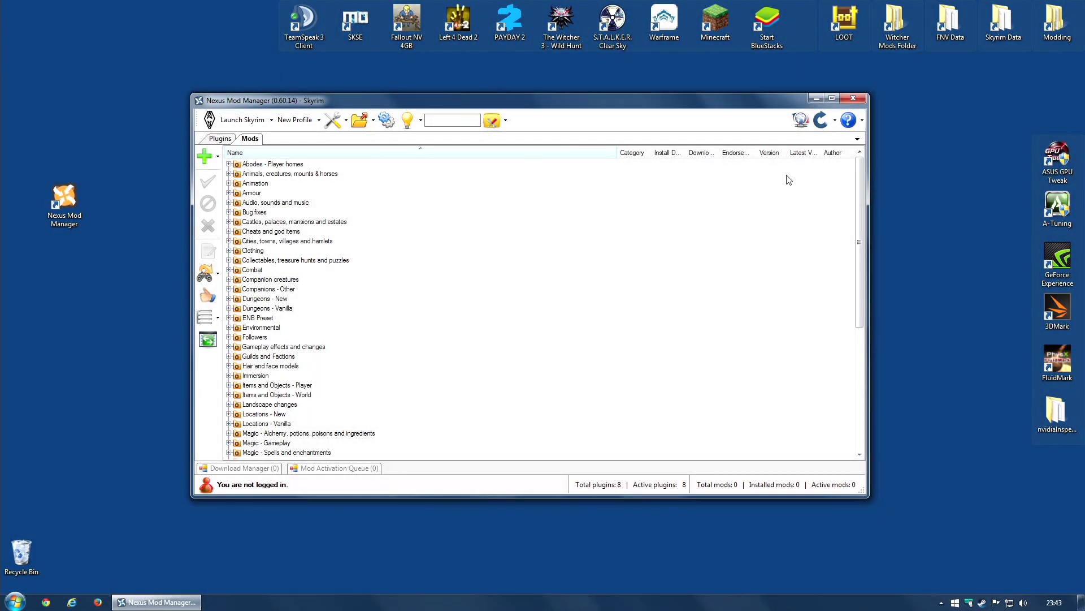
pyautogui.click(858, 103)
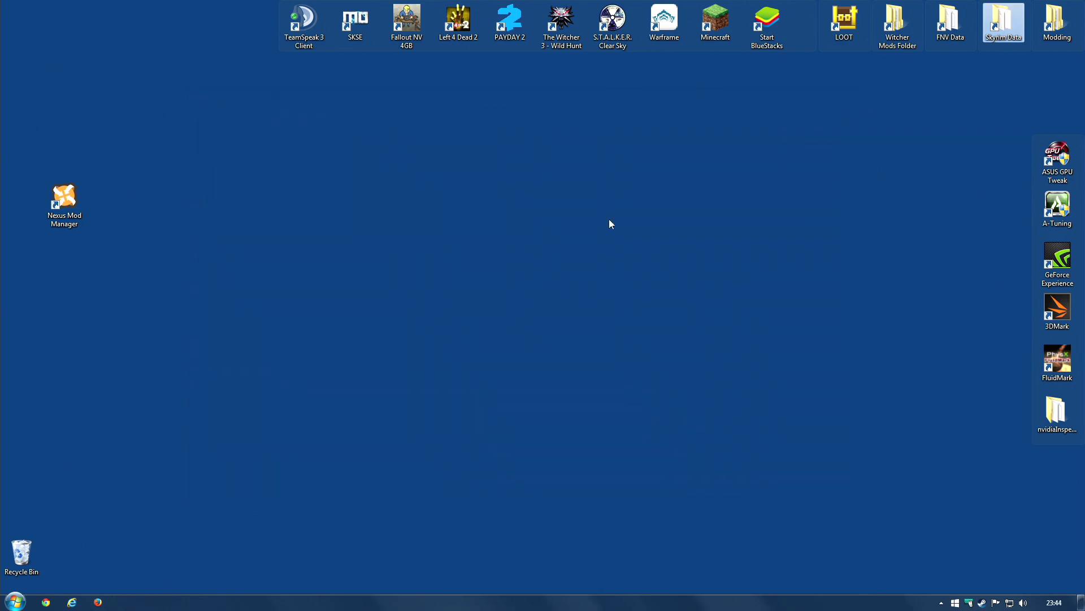
pyautogui.doubleClick(67, 208)
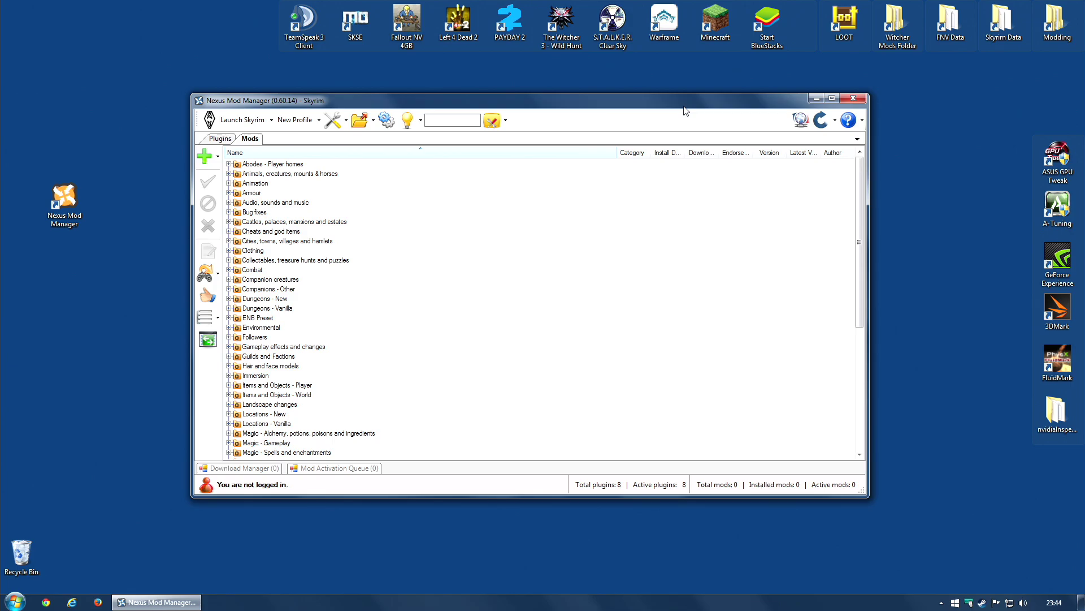
# Examine the list of games that can be switched to, including its default game and rescan options.
pyautogui.click(836, 122)
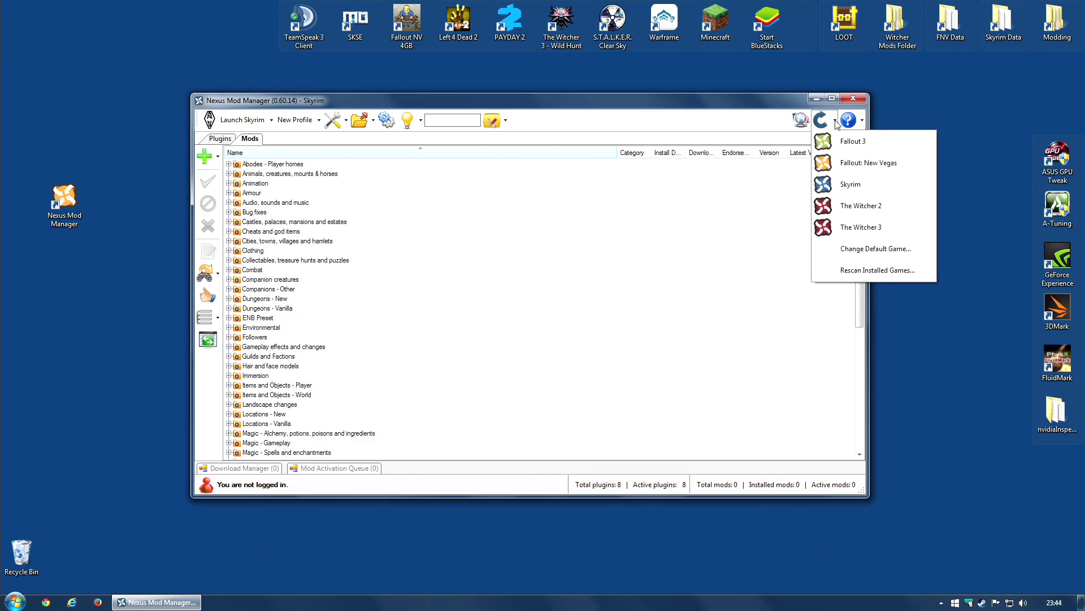
pyautogui.click(835, 121)
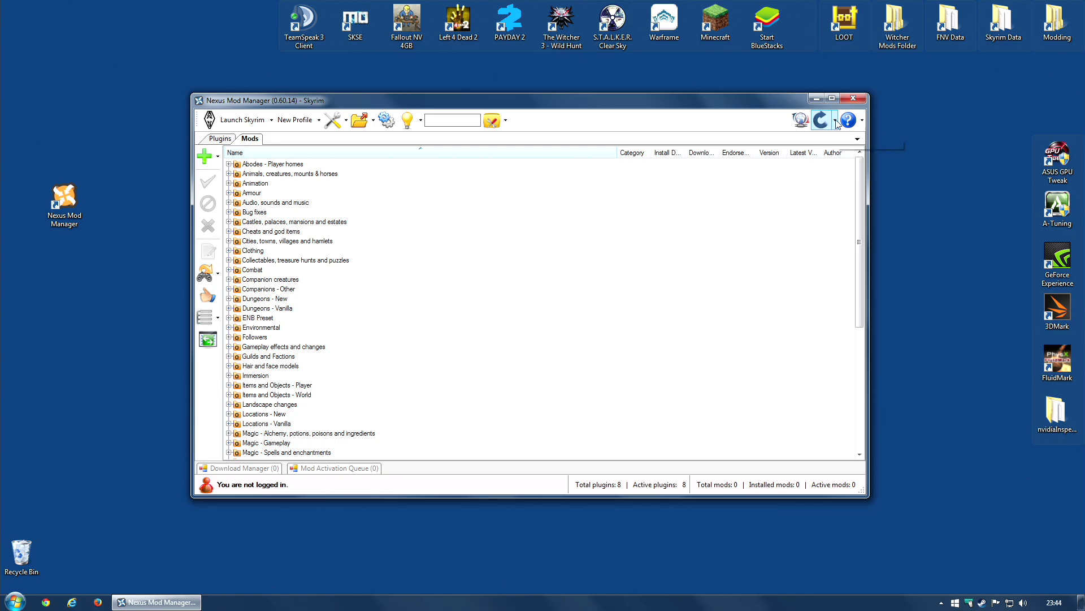
pyautogui.click(836, 122)
pyautogui.click(837, 124)
# Open the default game choice and confirm Skyrim, keeping the option not to be asked next time.
pyautogui.click(835, 121)
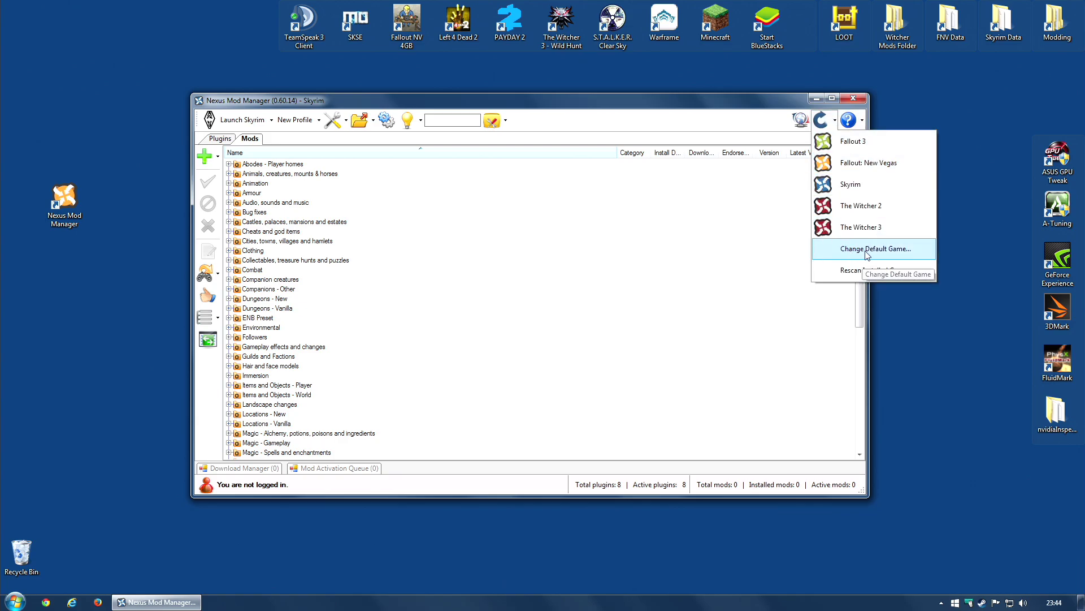
pyautogui.click(900, 250)
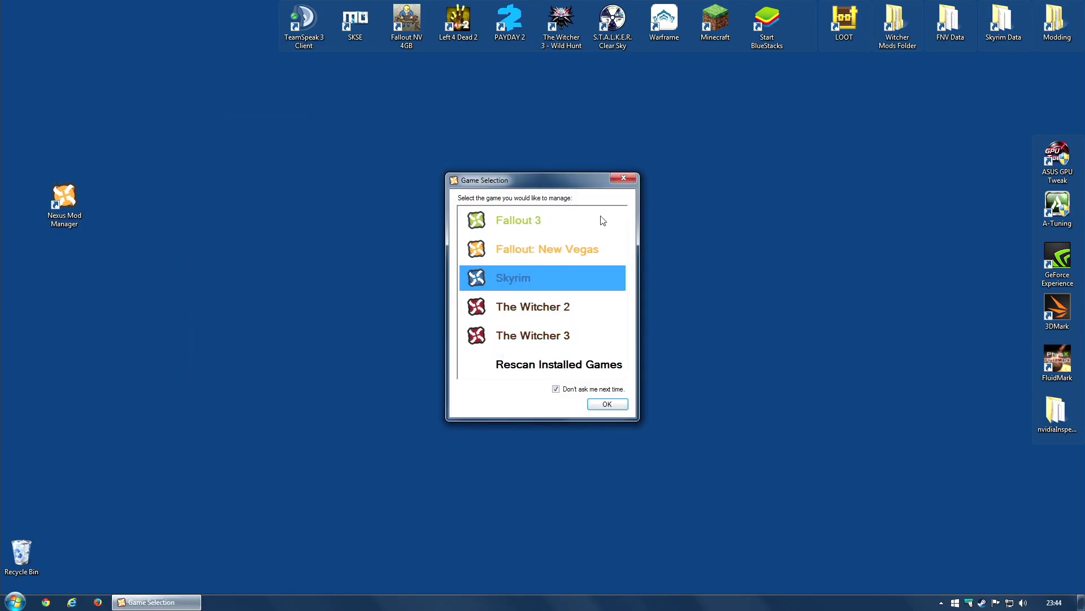
pyautogui.click(557, 390)
pyautogui.click(557, 390)
pyautogui.click(613, 405)
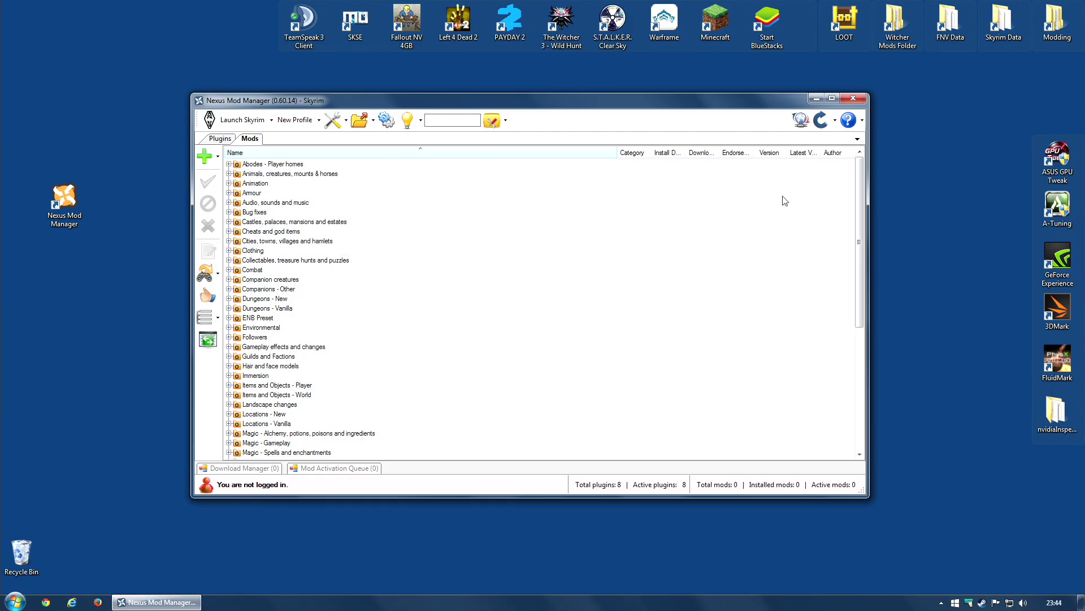
# Restart Nexus Mod Manager and choose Skyrim as the game to manage, with the option not to be asked next time.
pyautogui.click(862, 100)
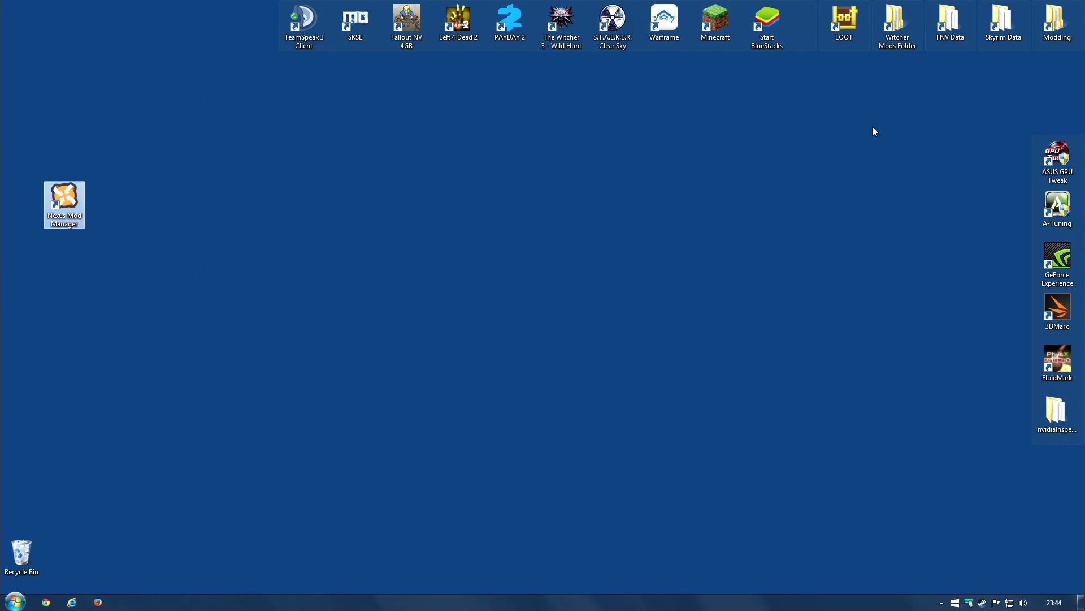
pyautogui.doubleClick(68, 204)
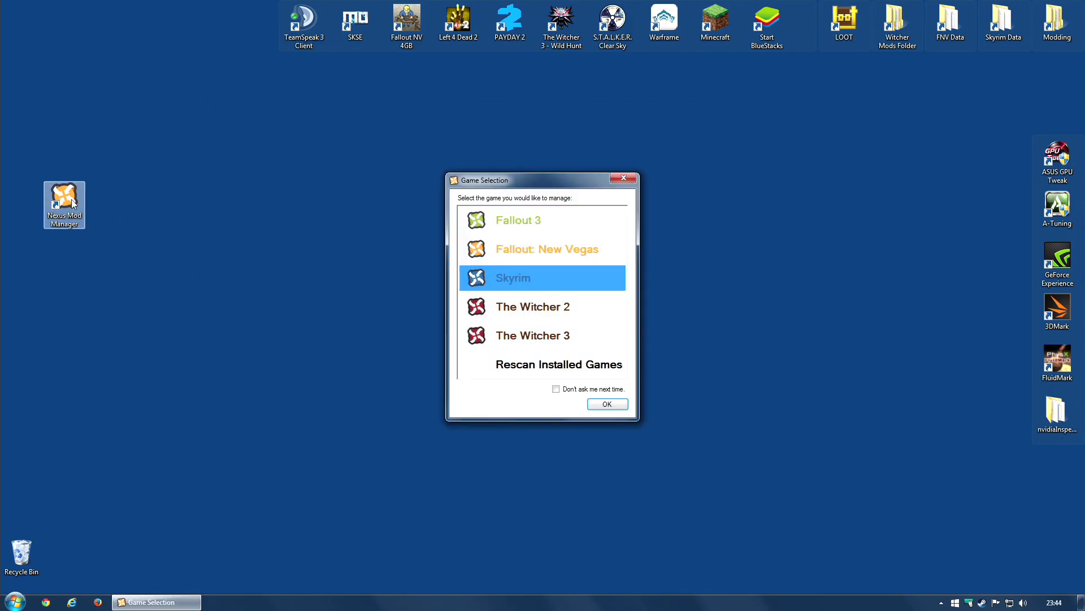
pyautogui.click(556, 390)
pyautogui.click(607, 404)
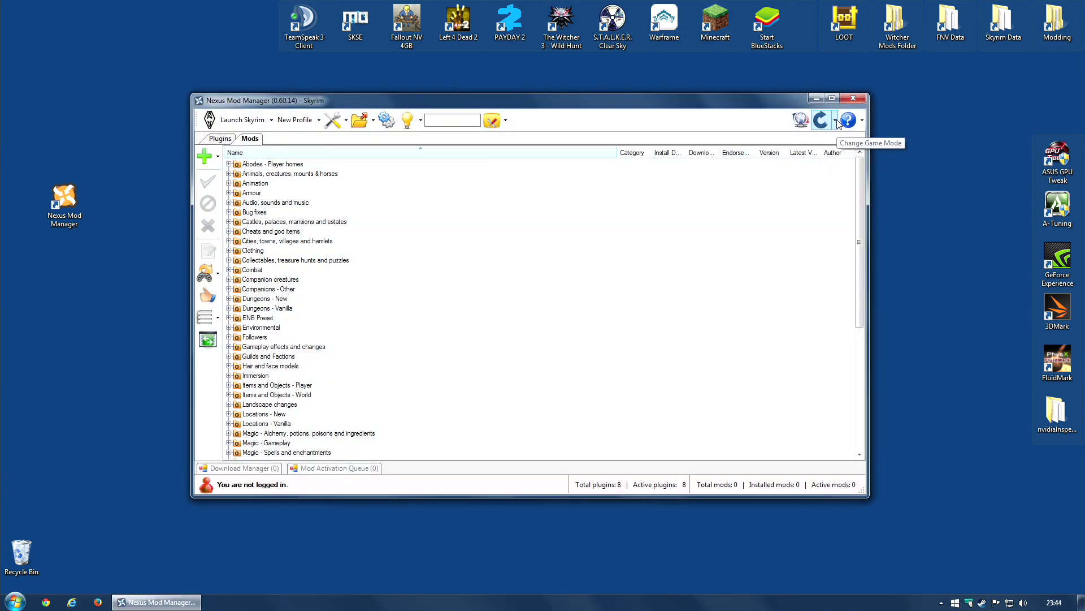
pyautogui.click(836, 122)
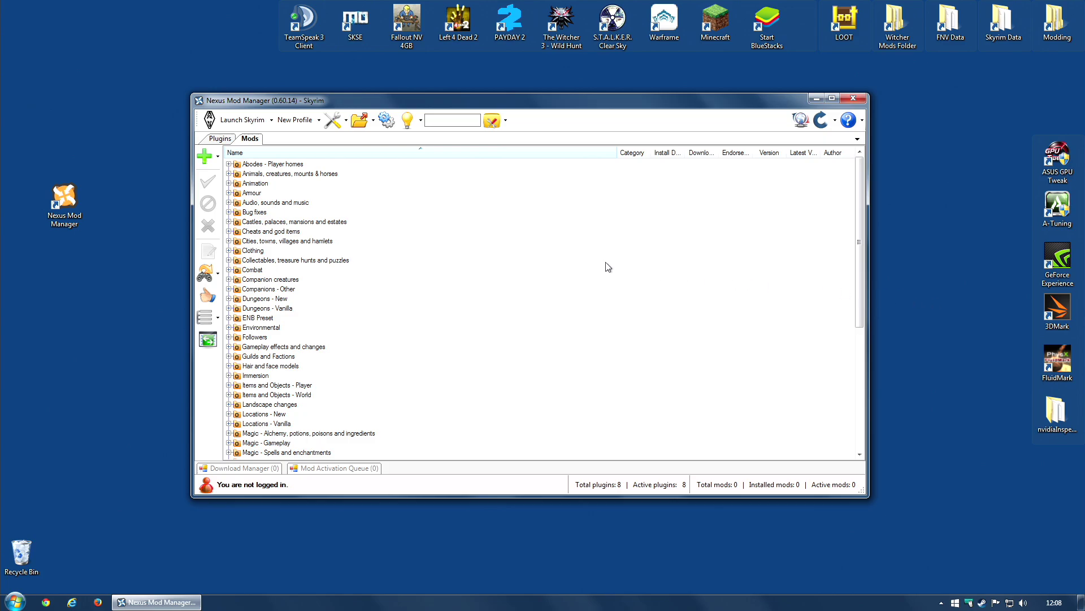
# Review Skyrim's virtual folder setup and cancel it without changing the folders.
pyautogui.click(332, 122)
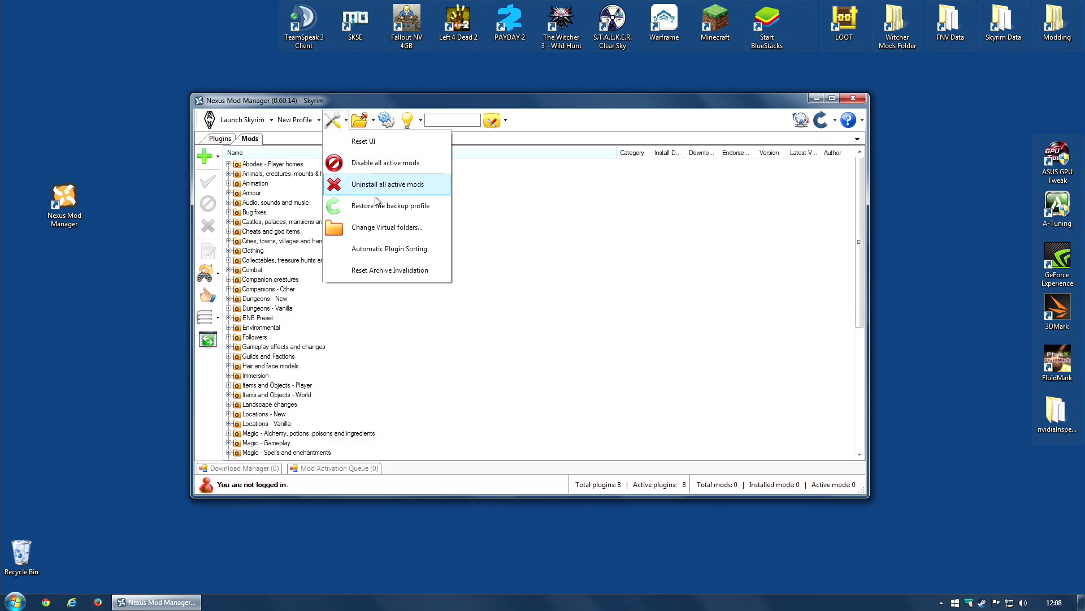
pyautogui.click(410, 229)
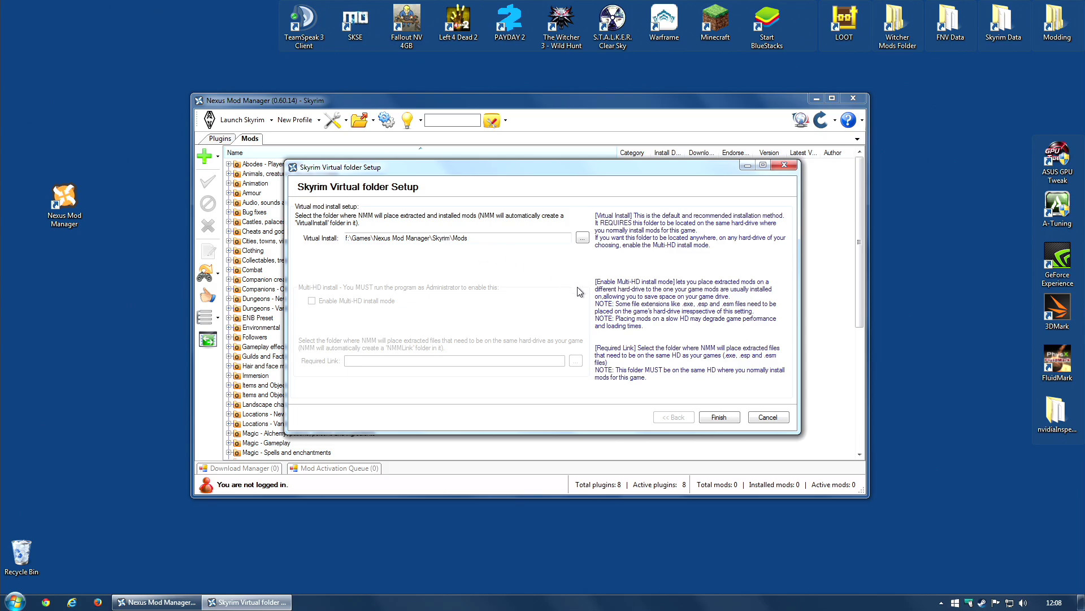
pyautogui.click(768, 417)
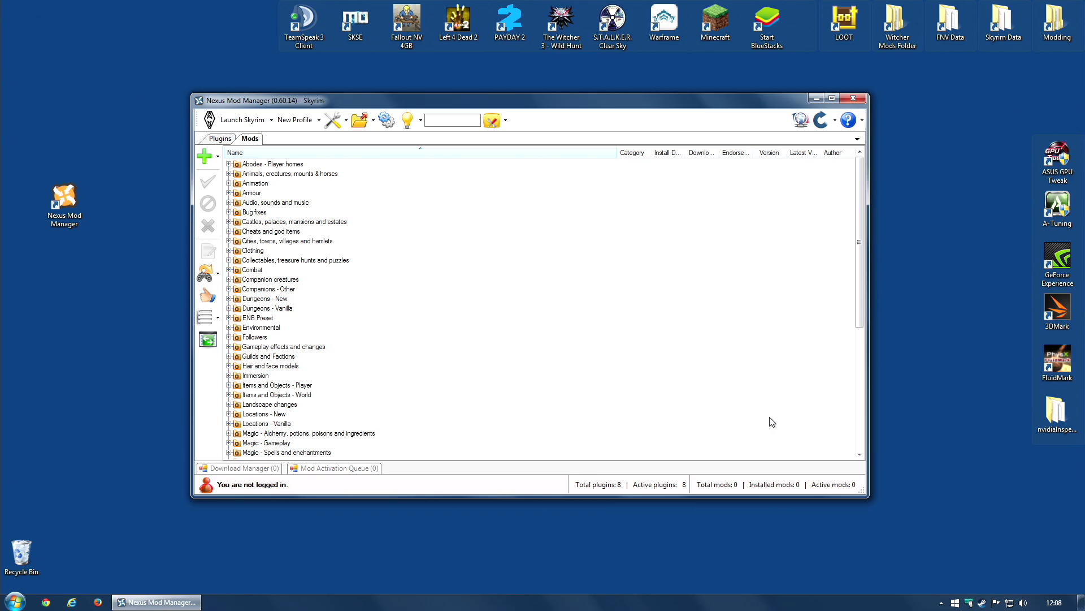
# Examine the general, mod compression, download server, supported tools and Skyrim settings.
pyautogui.click(385, 122)
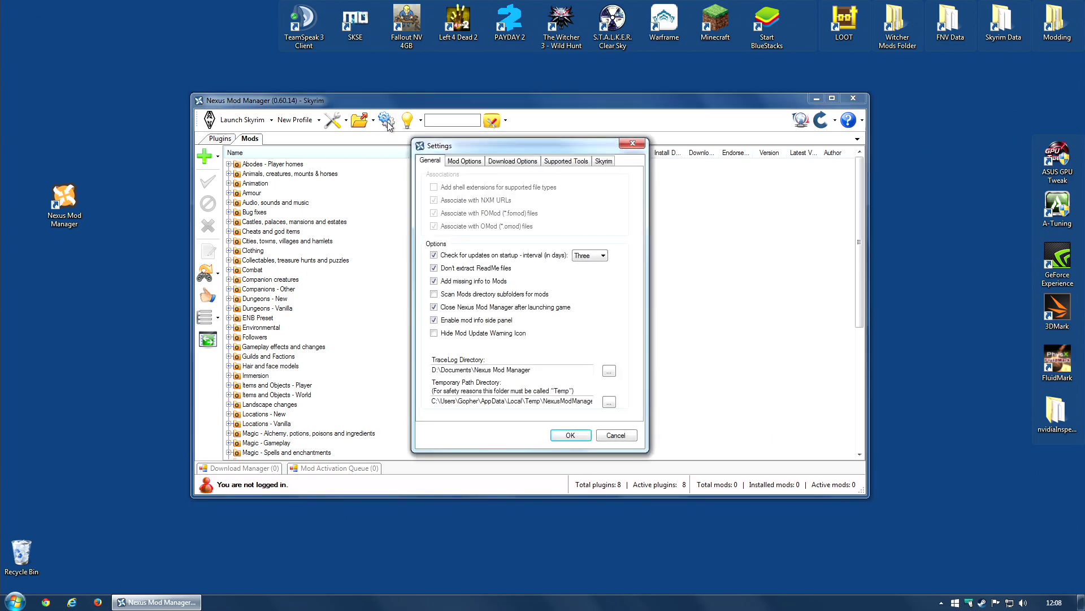
pyautogui.click(468, 162)
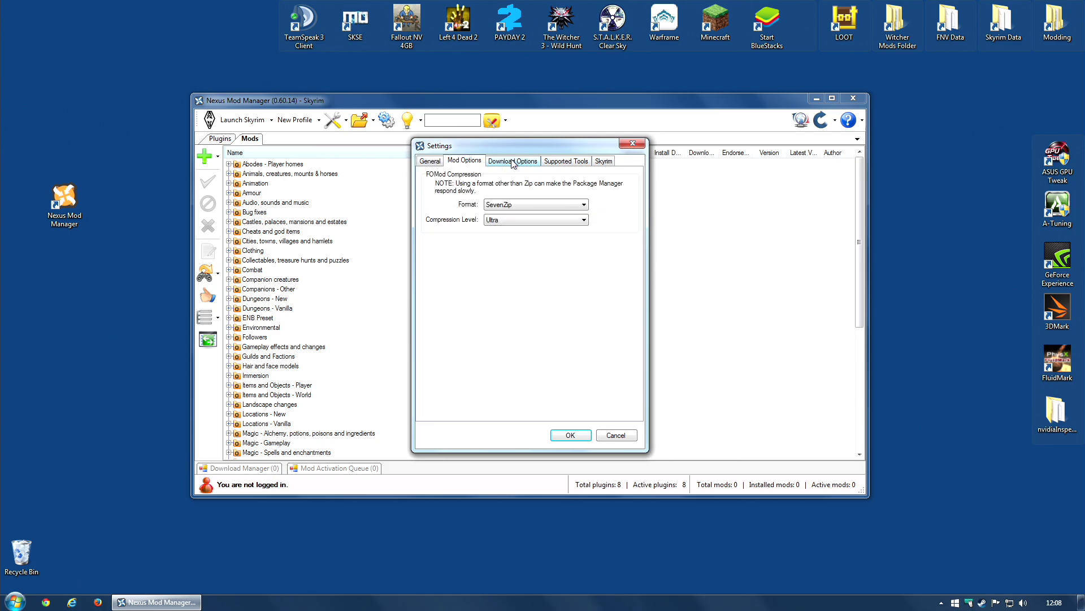
pyautogui.click(526, 163)
pyautogui.click(532, 192)
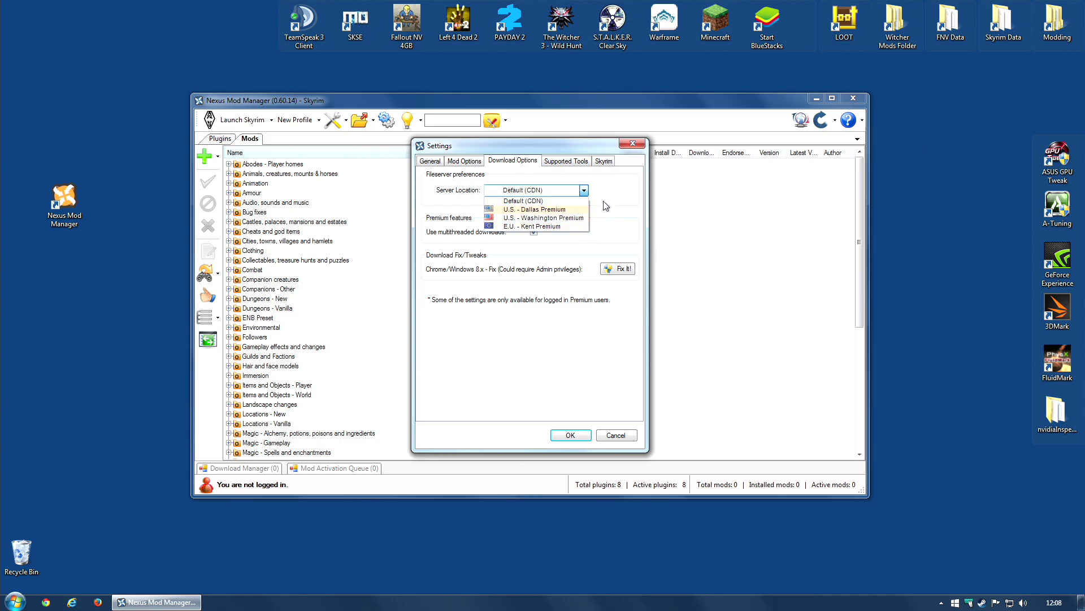
pyautogui.click(606, 198)
pyautogui.click(585, 192)
pyautogui.click(613, 191)
pyautogui.click(568, 162)
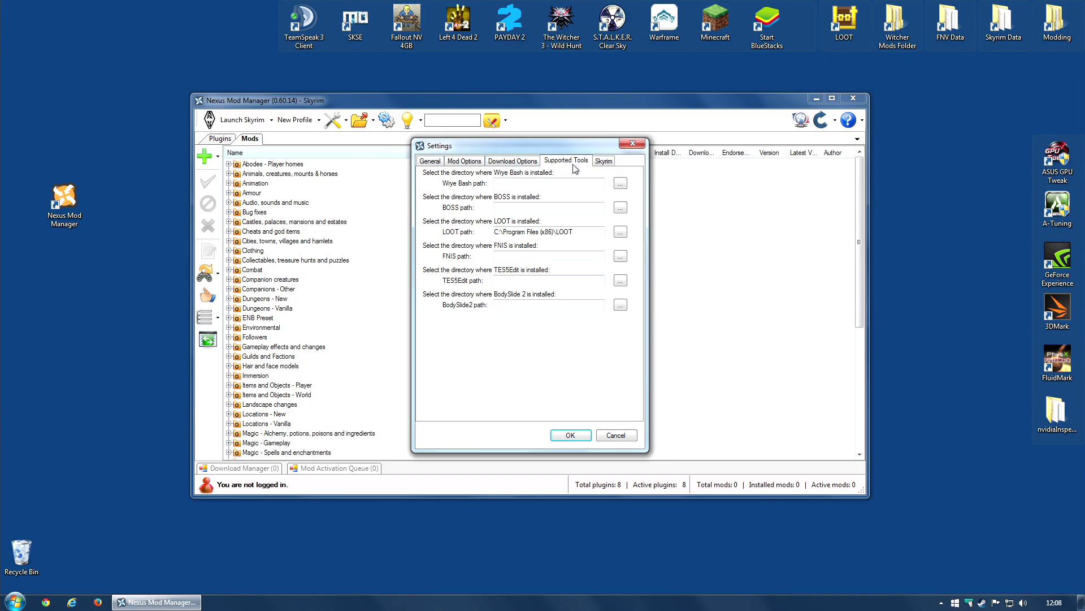
pyautogui.click(602, 161)
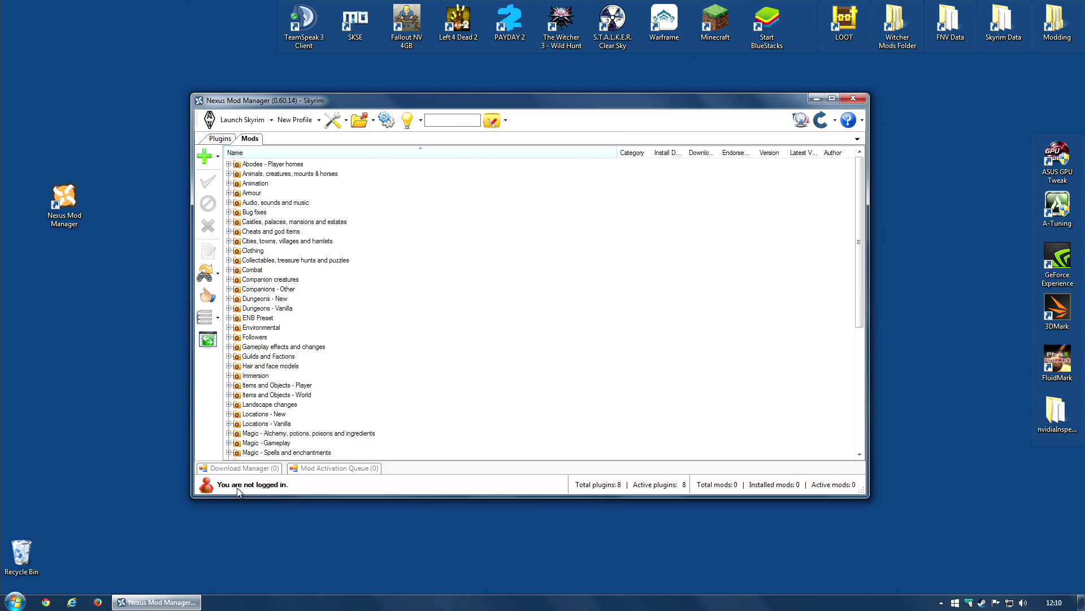
# Log in to the Nexus website with the account username and password, with Stay Logged In enabled.
pyautogui.click(205, 486)
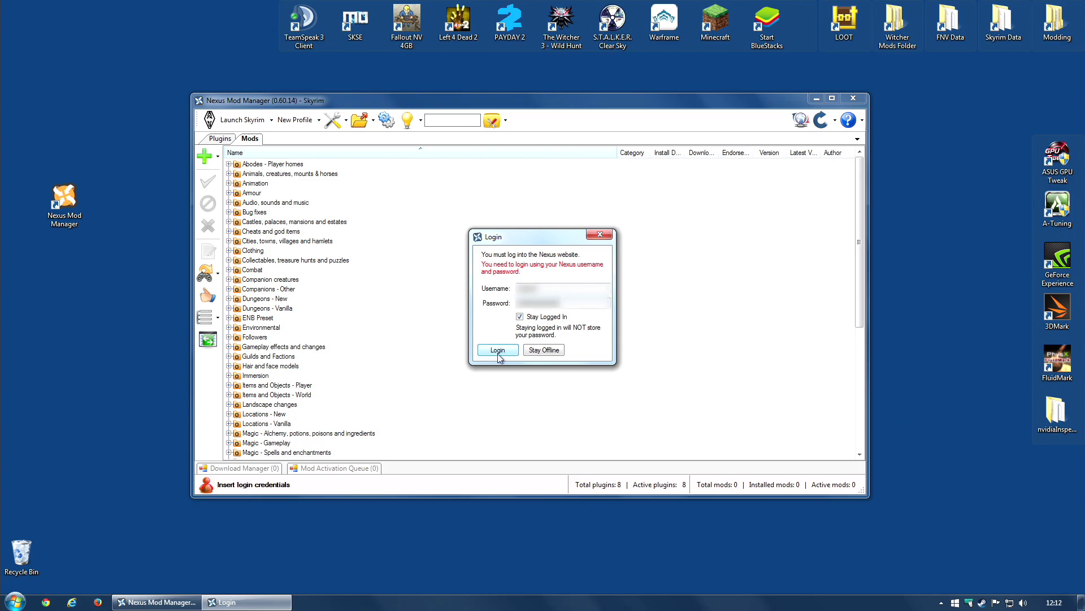
pyautogui.click(498, 351)
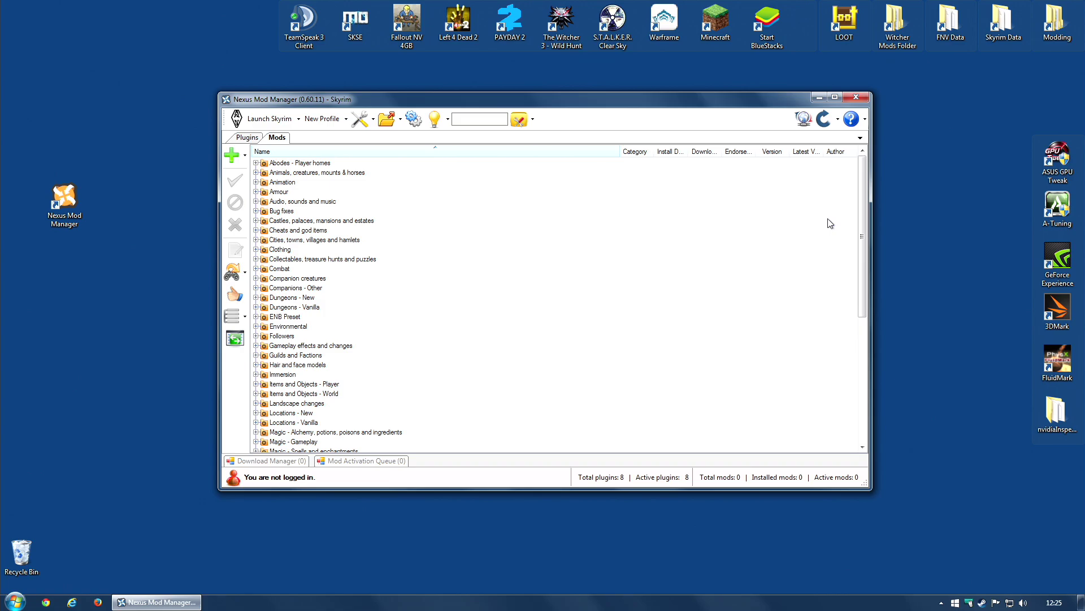
# Check for updates, download version 0.60.13 and start its setup in English, closing the running Nexus Mod Manager.
pyautogui.click(805, 121)
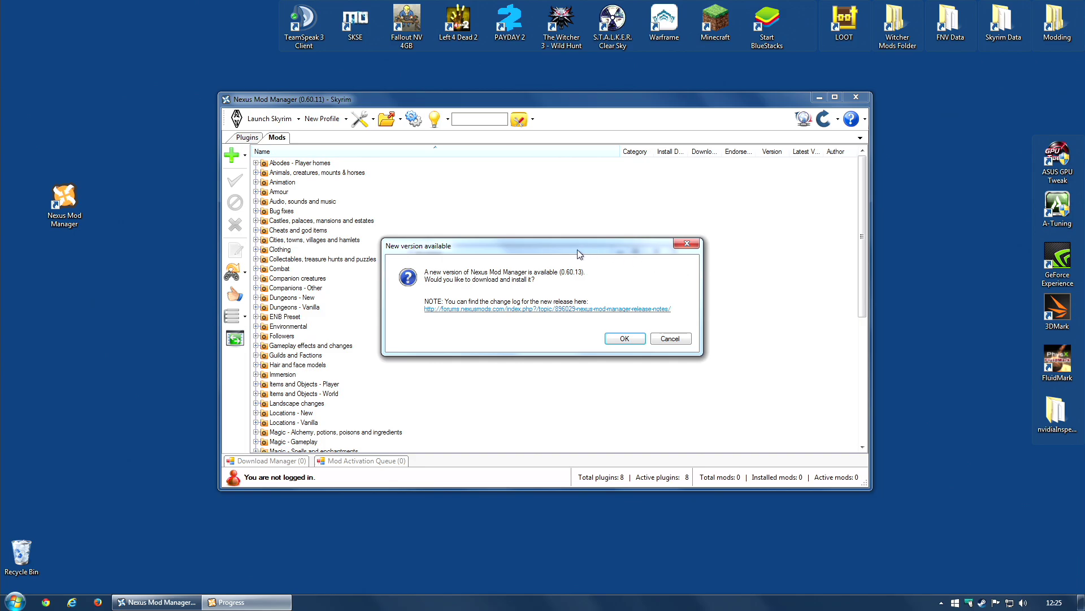
pyautogui.click(624, 338)
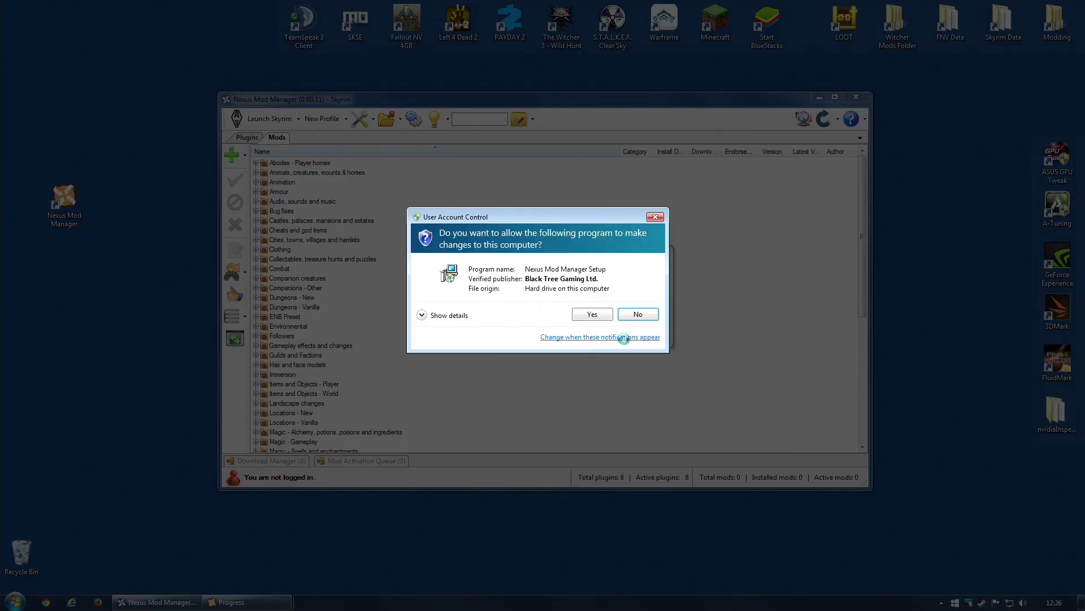
pyautogui.click(588, 315)
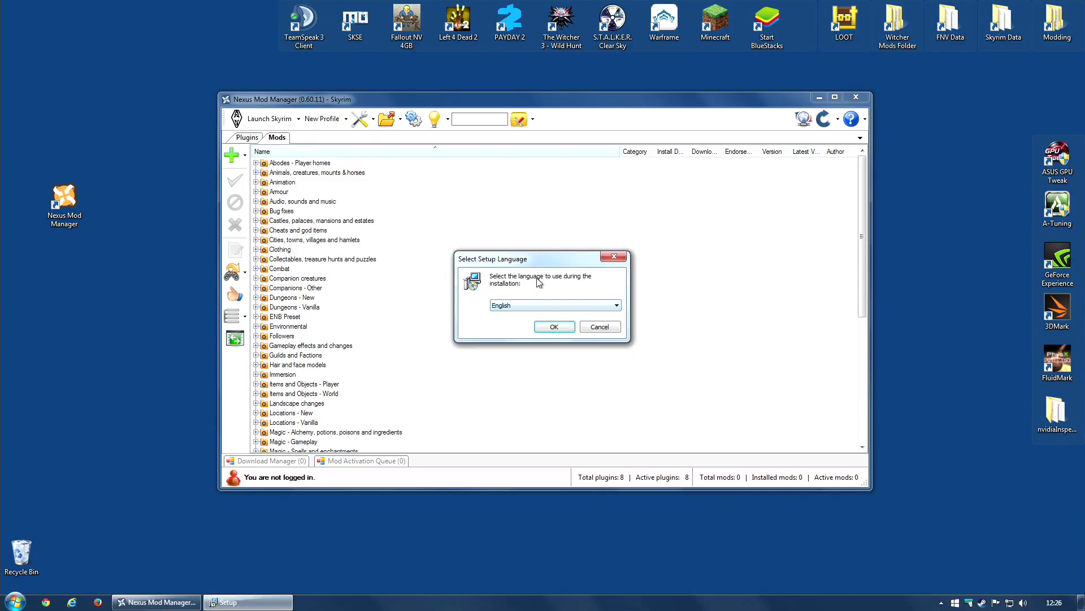
pyautogui.click(543, 329)
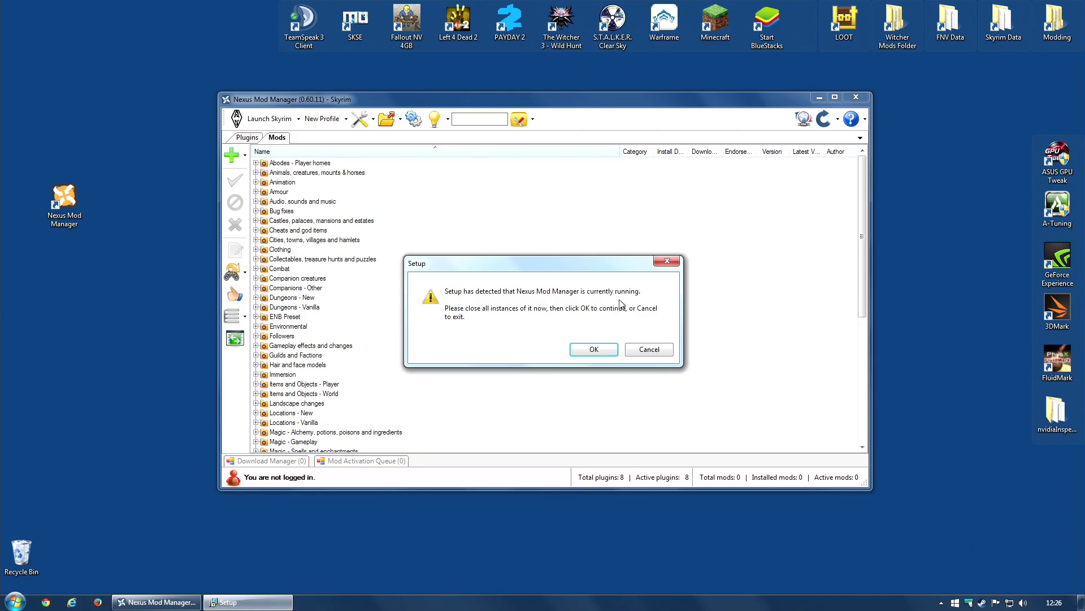
pyautogui.click(856, 96)
pyautogui.click(585, 351)
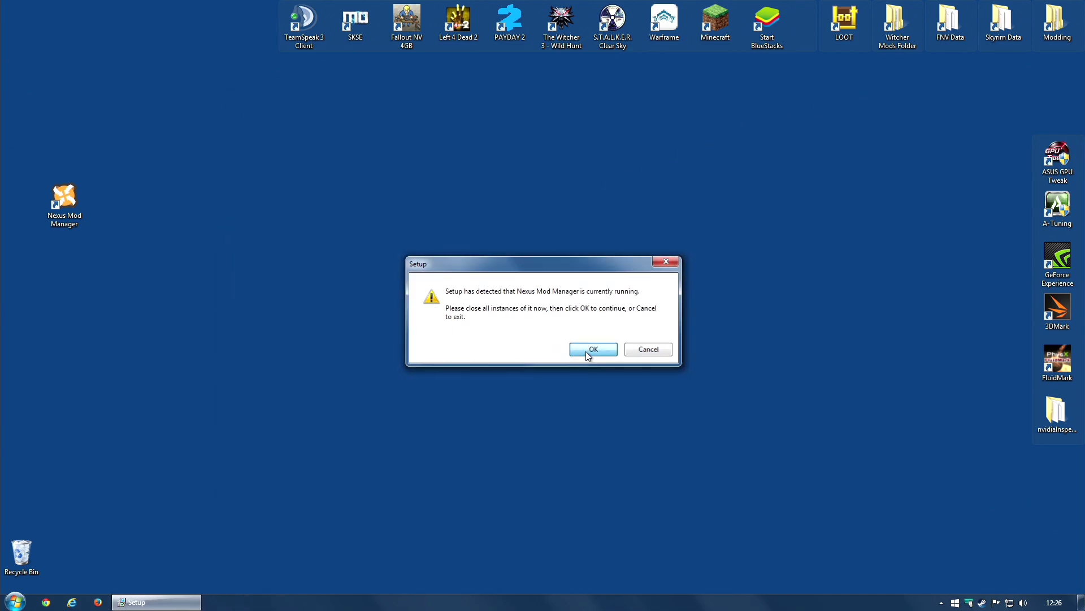
# Accept the license agreement and continue past the release notes in the Nexus Mod Manager setup.
pyautogui.click(605, 393)
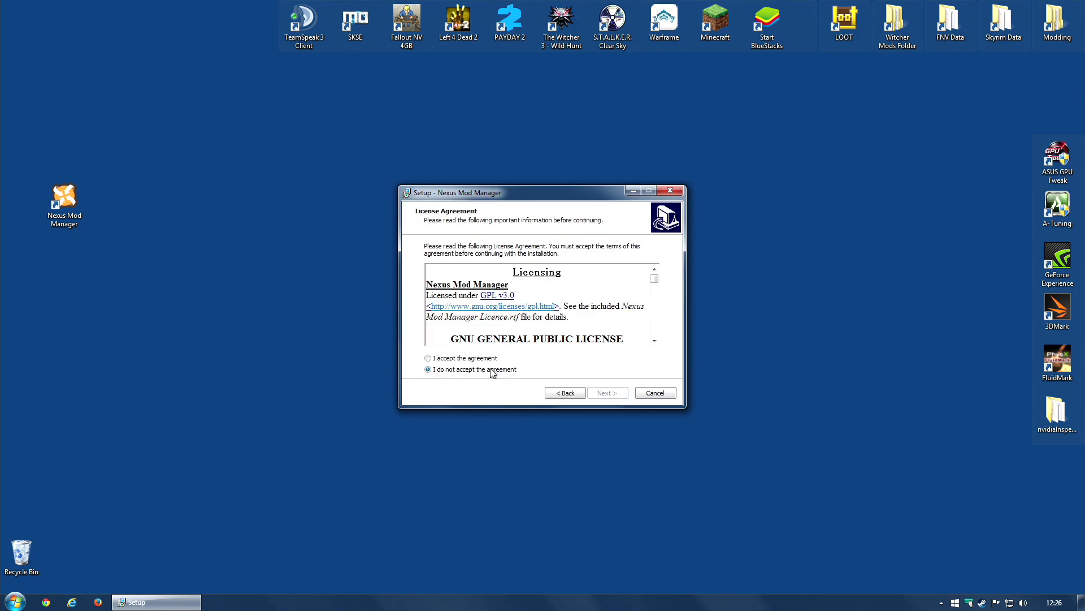
pyautogui.click(463, 360)
pyautogui.click(606, 396)
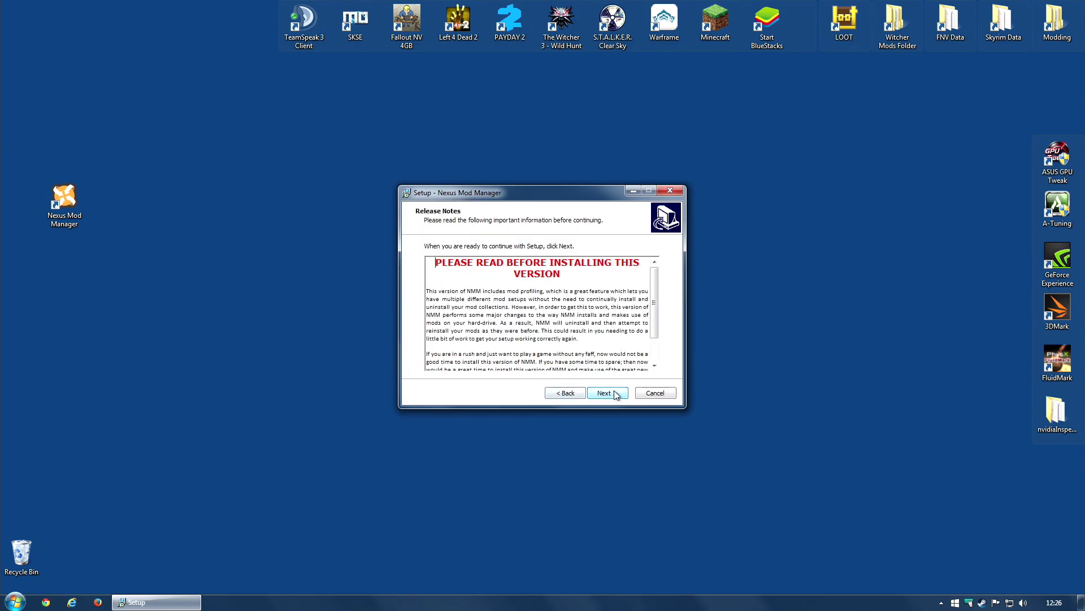
pyautogui.click(606, 392)
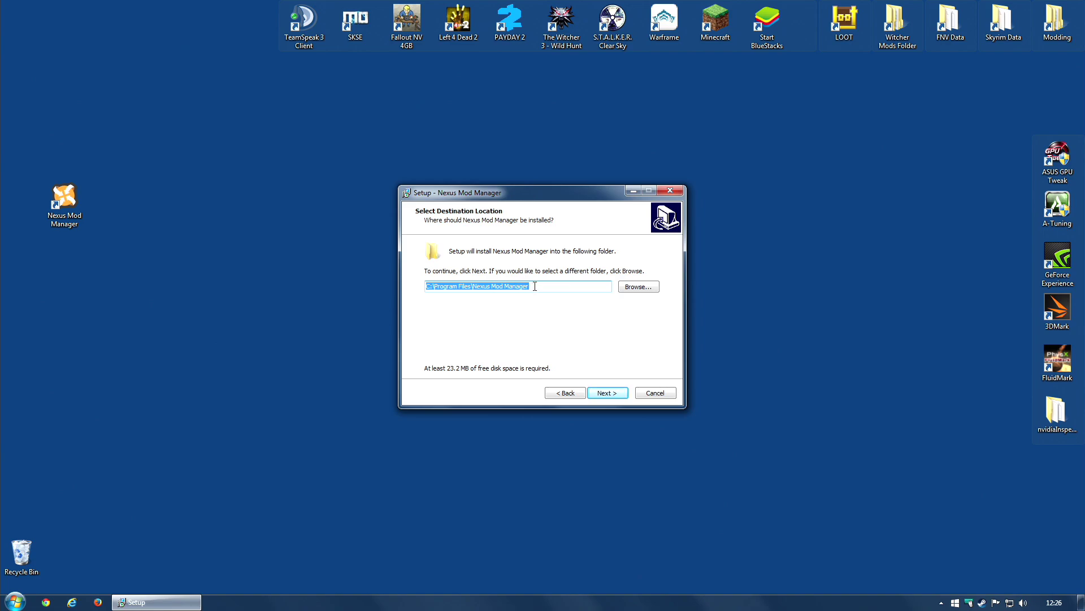
# Install the update in C:\Program Files\Nexus Mod Manager with a desktop icon and the NXM, FOMOD and OMOD associations.
pyautogui.click(605, 393)
pyautogui.click(605, 393)
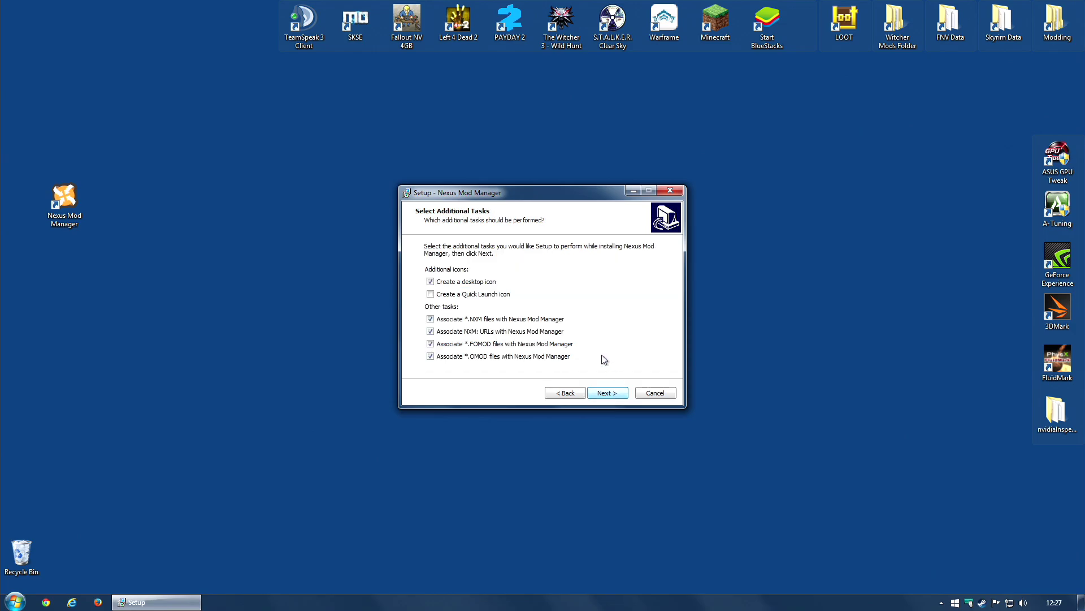
pyautogui.click(615, 394)
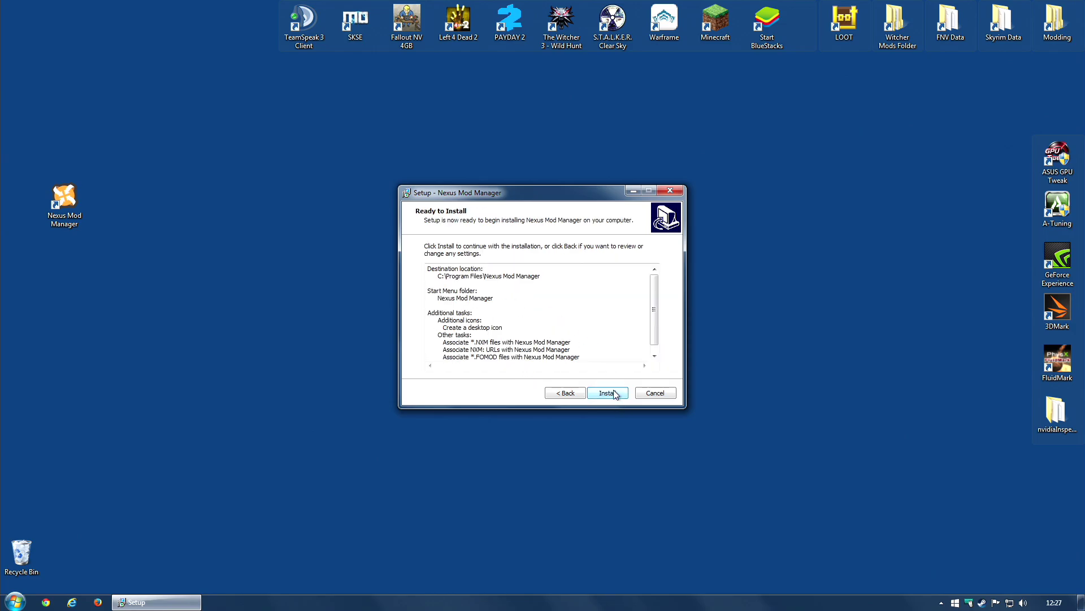
pyautogui.moveTo(657, 299); pyautogui.dragTo(616, 390)
pyautogui.click(616, 394)
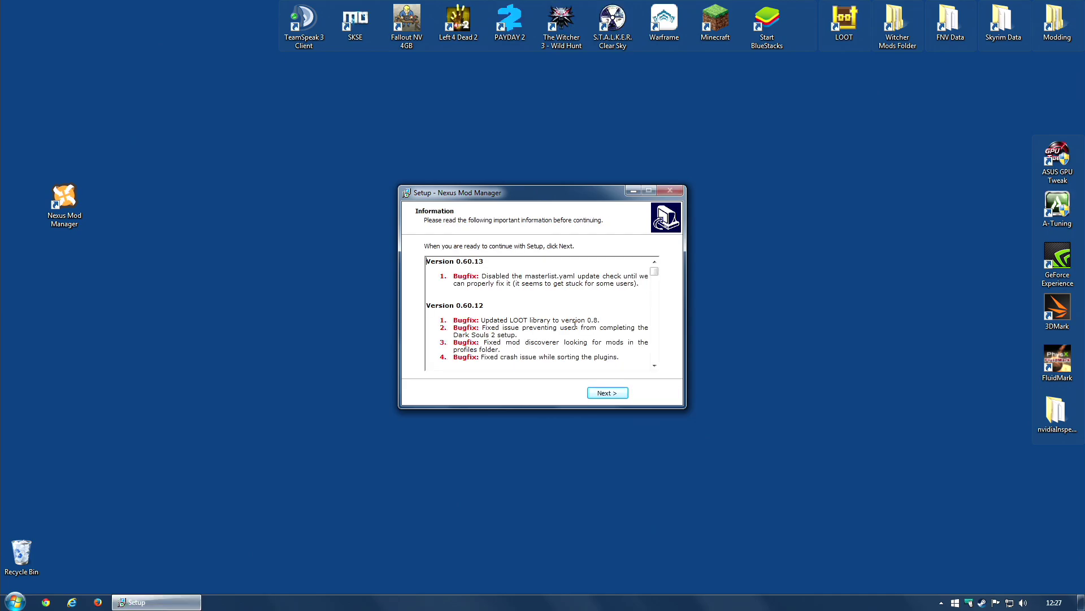
# Read through the version changes, finish the setup with Nexus Mod Manager launching, and choose Skyrim.
pyautogui.moveTo(654, 272); pyautogui.dragTo(656, 366)
pyautogui.click(610, 395)
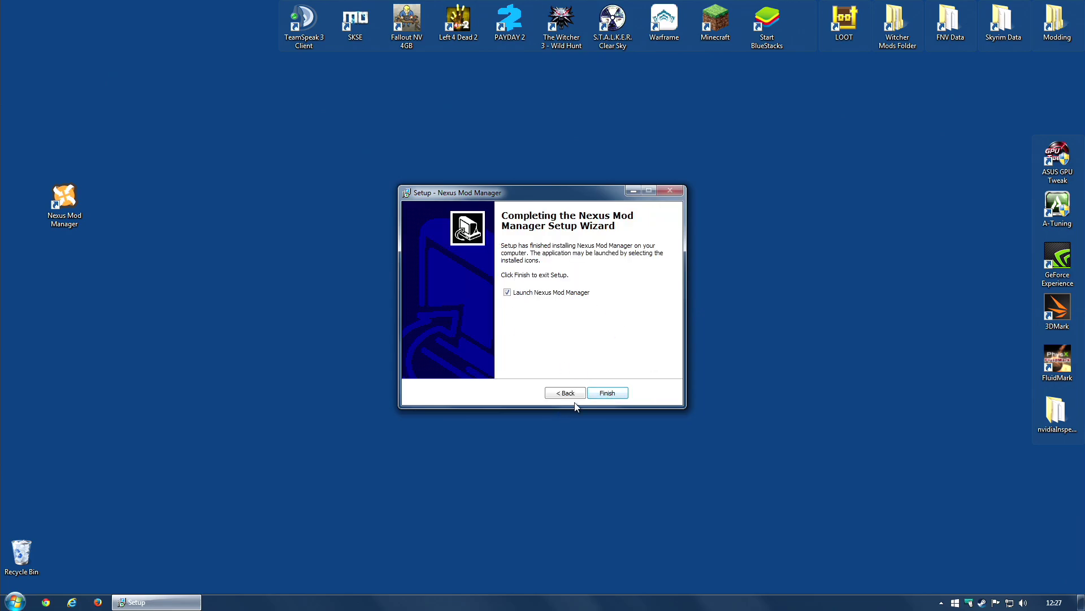
pyautogui.click(618, 395)
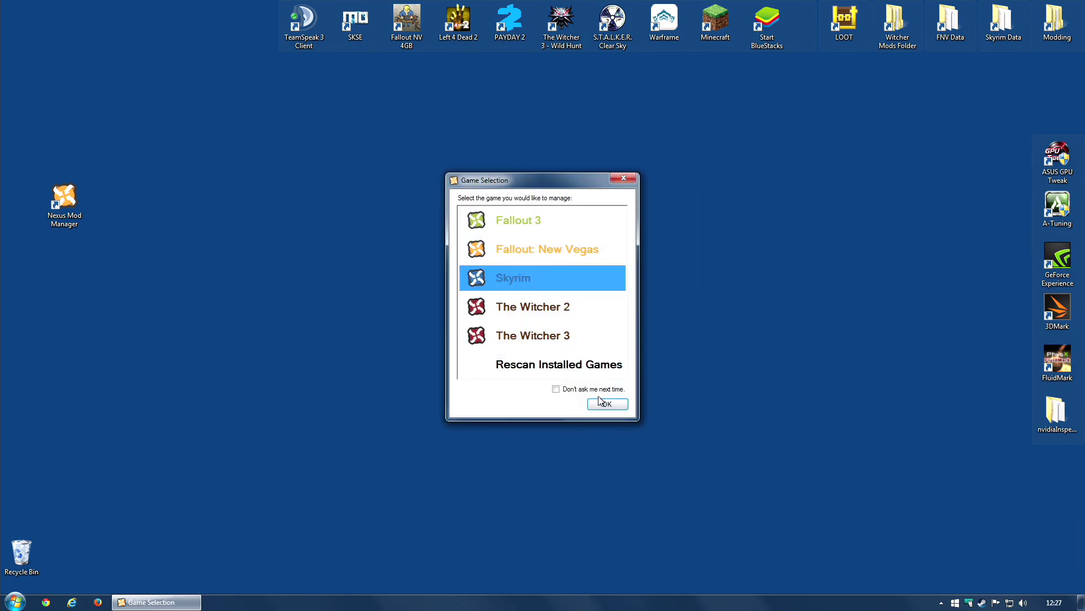
pyautogui.click(607, 402)
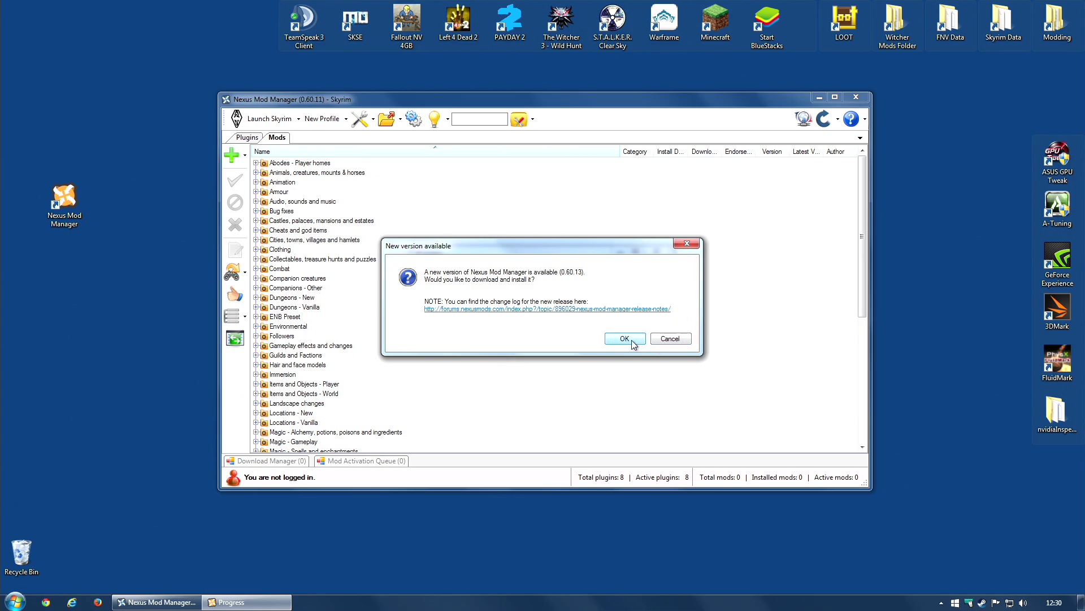
# Decline the 0.60.13 update and run the check for updates again.
pyautogui.click(676, 341)
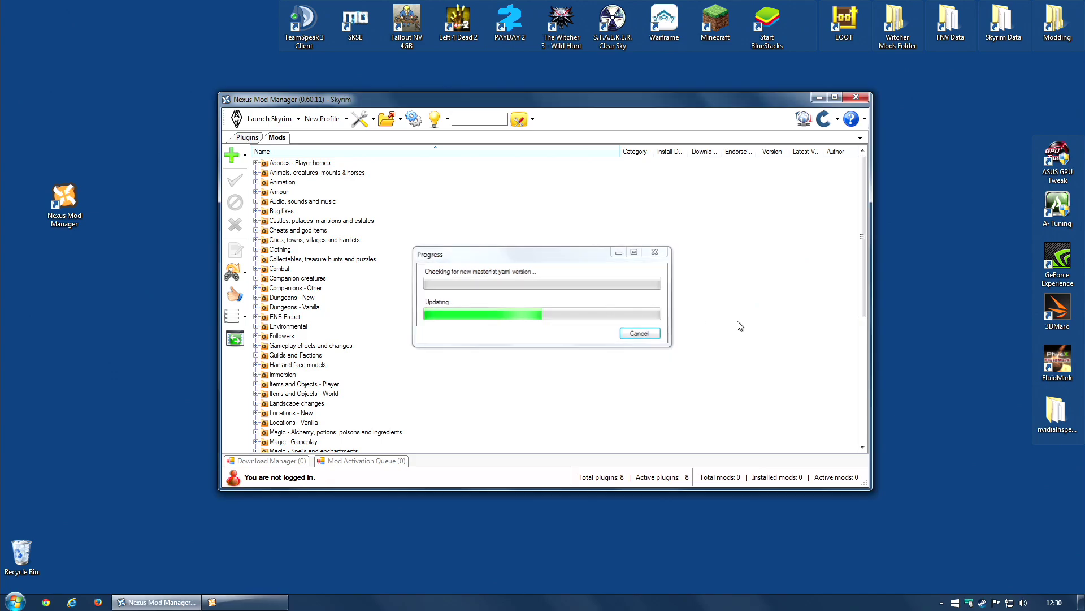
pyautogui.click(803, 119)
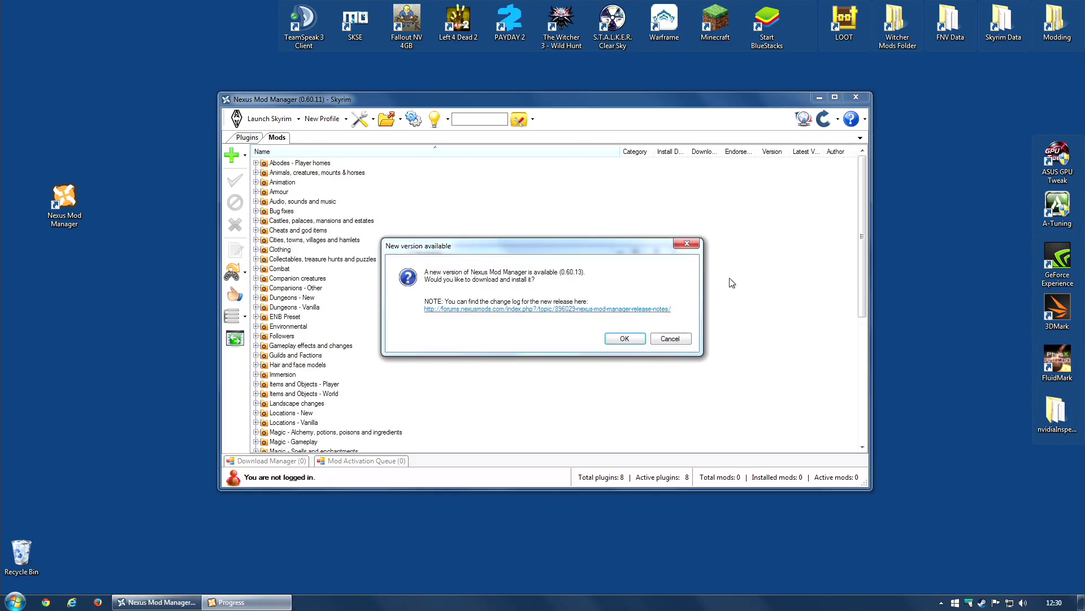